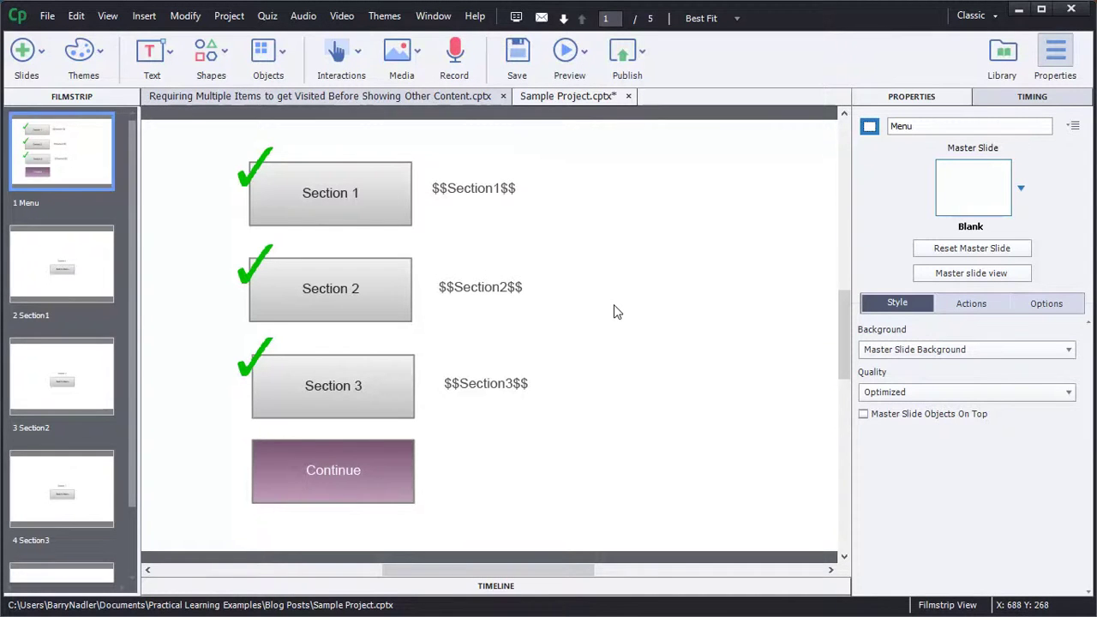
Step: Look through the Section1, Section2 and Section3 slides, then select the Back to Menu button on the Section1 slide
{"action": "left_click", "coordinate": [97, 284]}
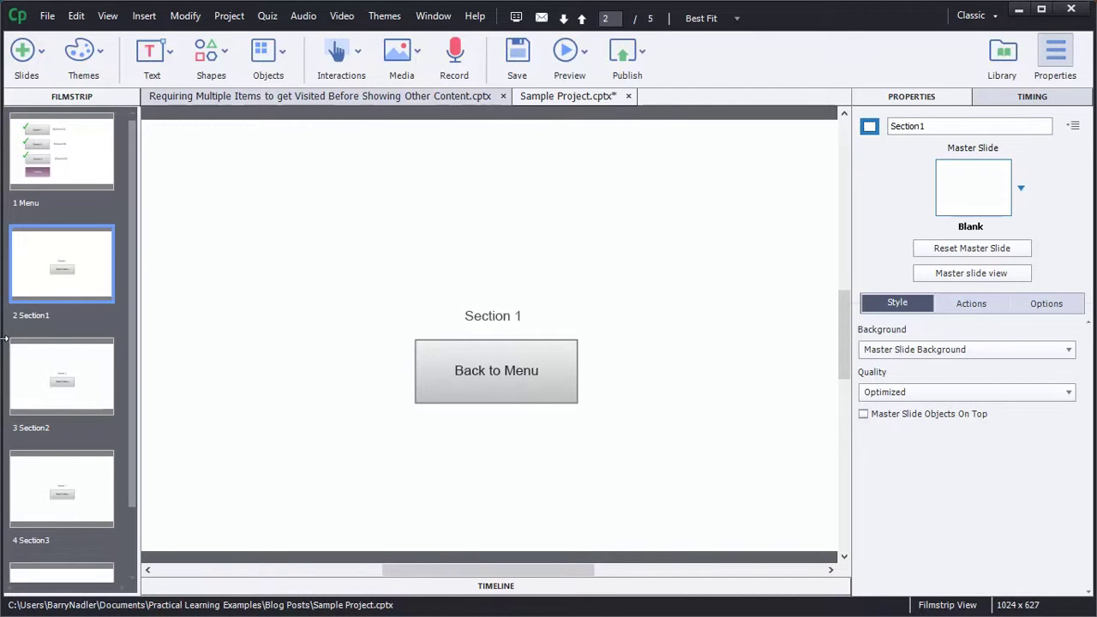
{"action": "left_click", "coordinate": [39, 373]}
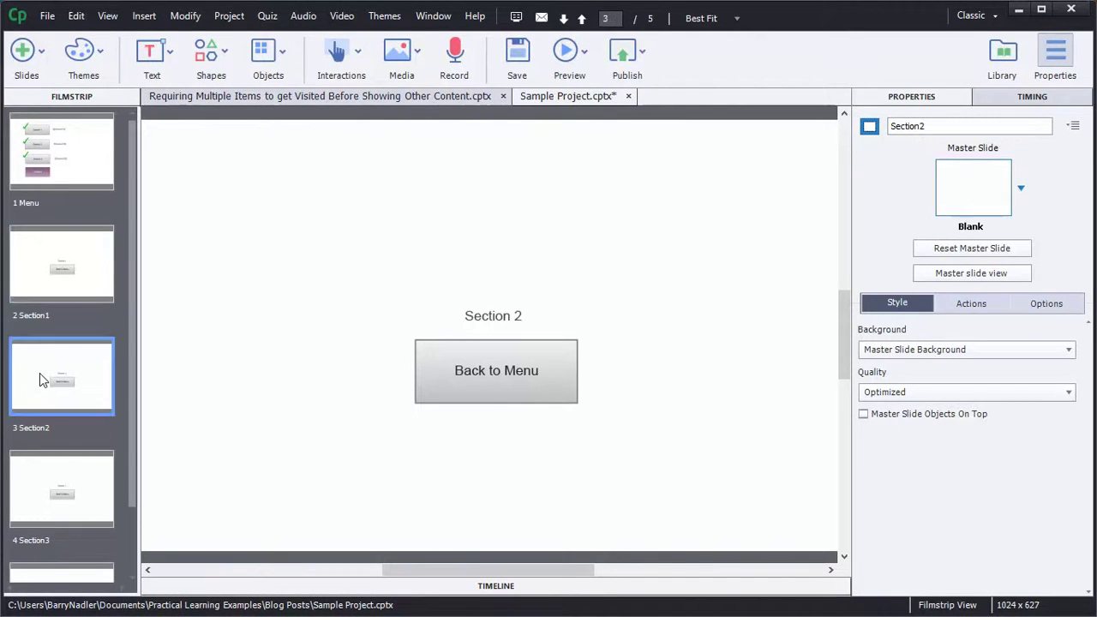
{"action": "left_click", "coordinate": [84, 489]}
{"action": "left_click", "coordinate": [49, 280]}
{"action": "left_click", "coordinate": [450, 383]}
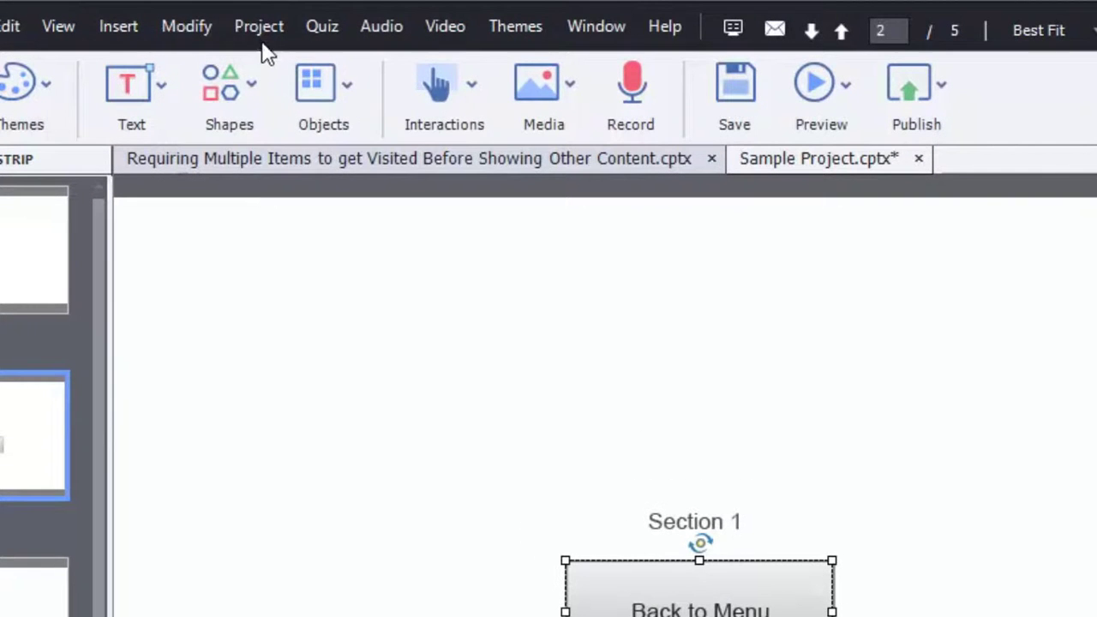
Step: Start a blank standard advanced action named Section1ShowCheck
{"action": "left_click", "coordinate": [259, 27]}
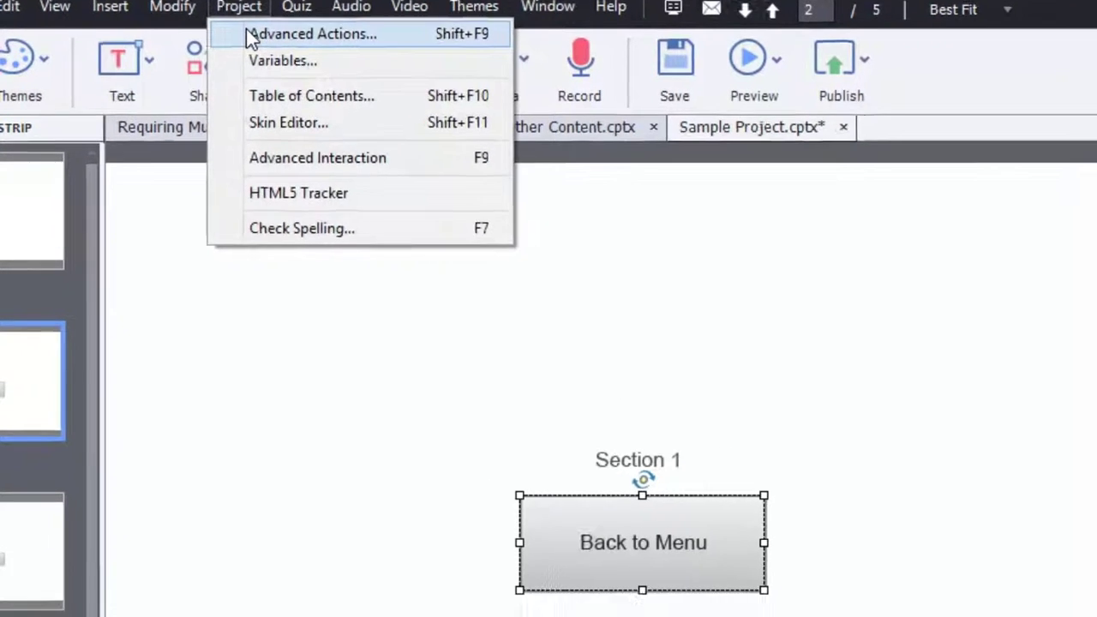
{"action": "left_click", "coordinate": [274, 56]}
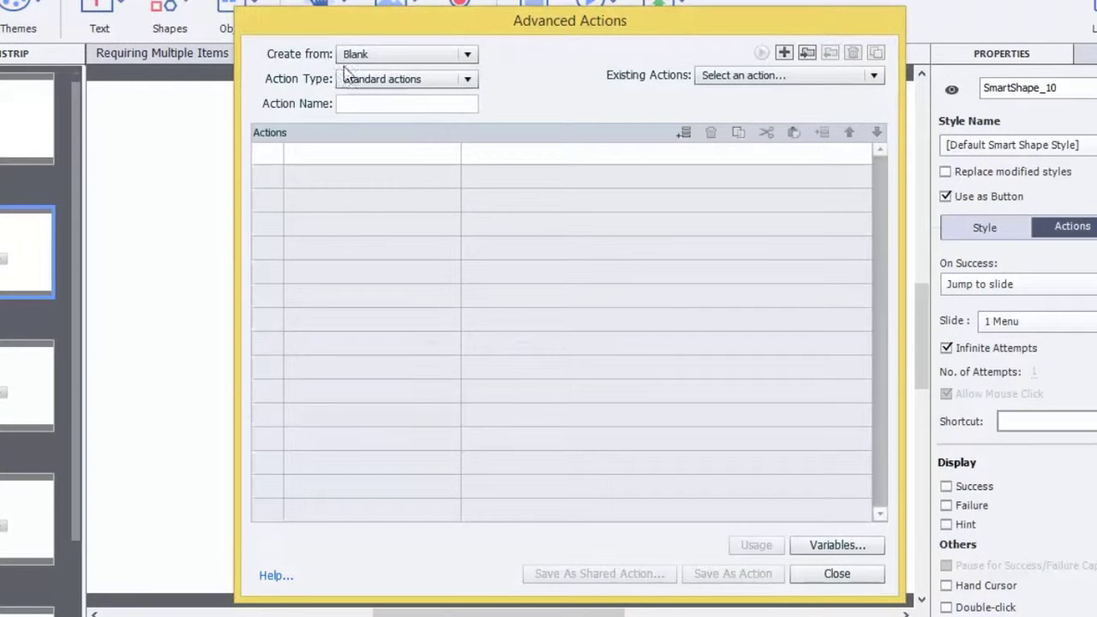
{"action": "left_click", "coordinate": [719, 77]}
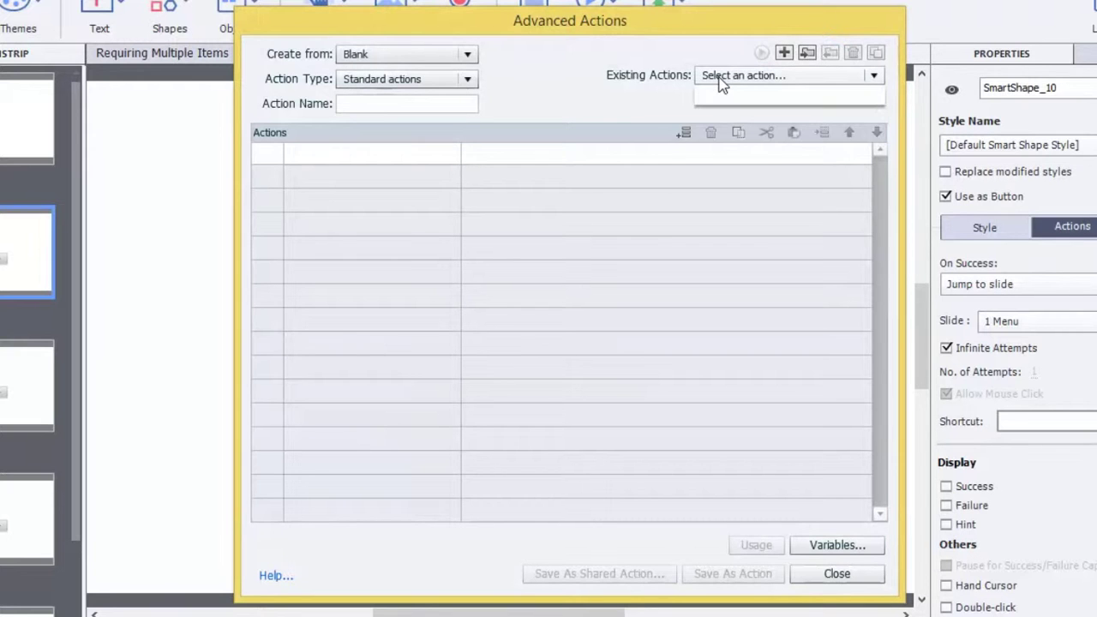
{"action": "left_click", "coordinate": [720, 79]}
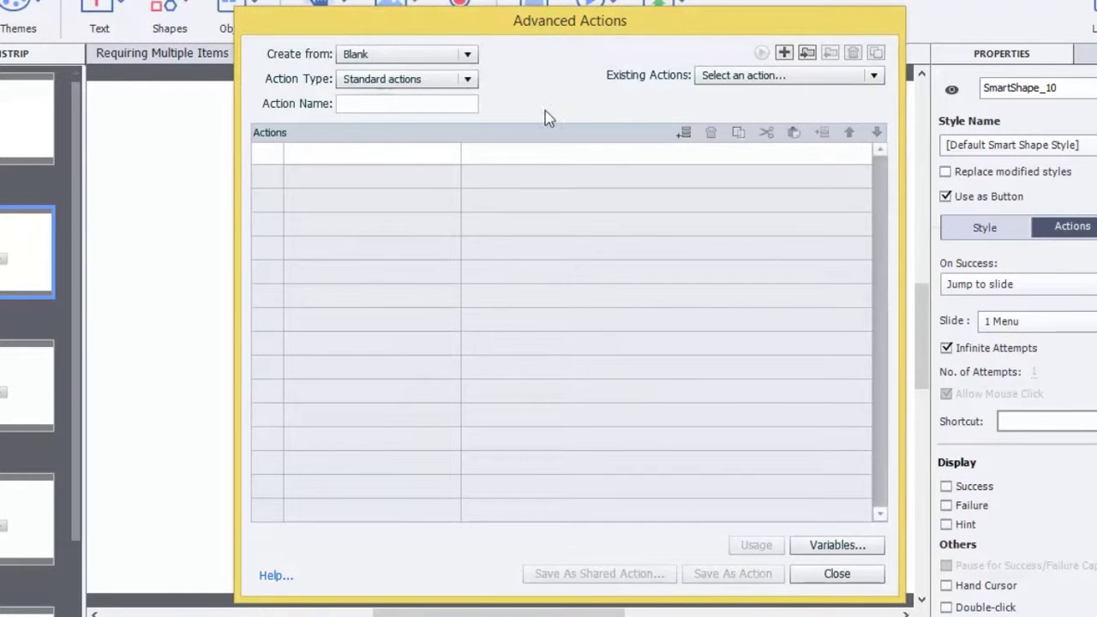
{"action": "left_click", "coordinate": [391, 104]}
{"action": "type", "text": "Section"}
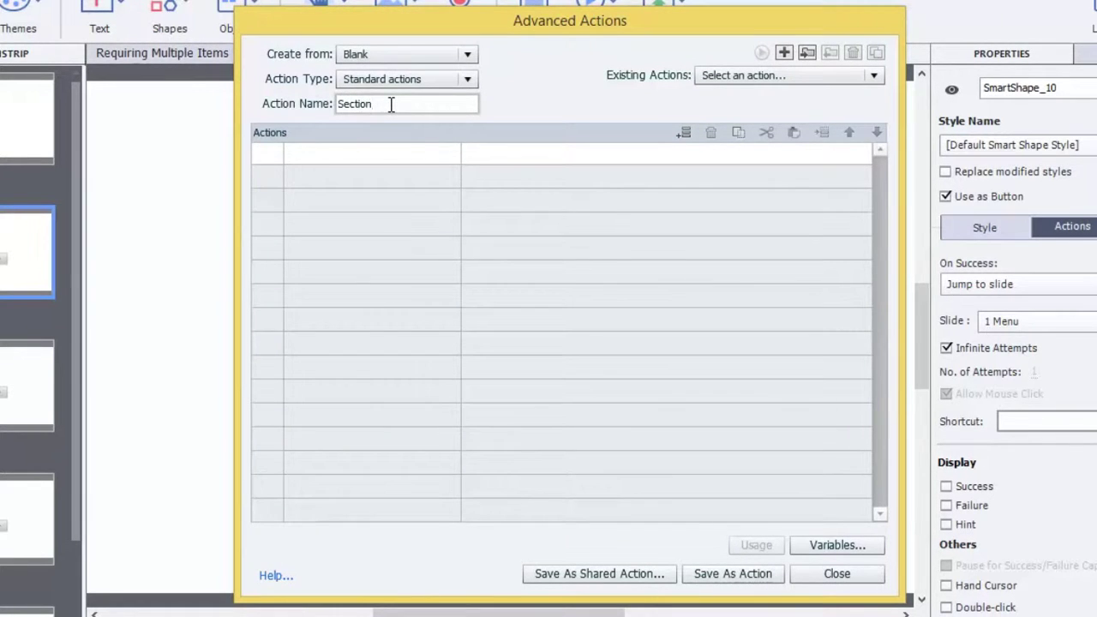
{"action": "type", "text": "1ShowCheck"}
Step: Add a Show action for the Section1Done object as the first line of the advanced action
{"action": "left_click", "coordinate": [370, 165]}
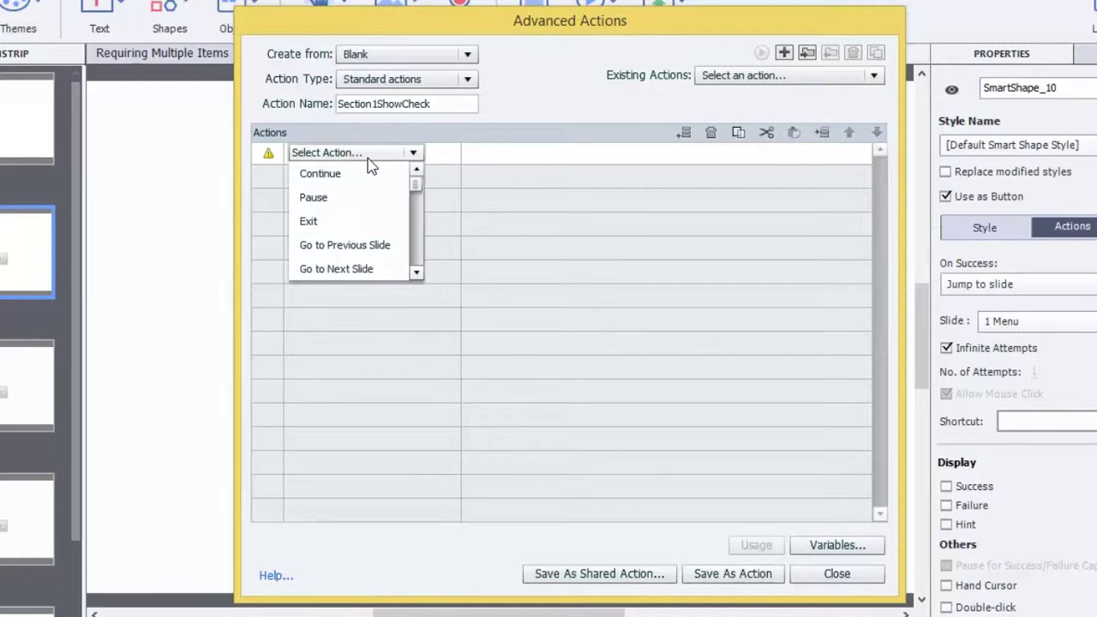
{"action": "left_click", "coordinate": [436, 153]}
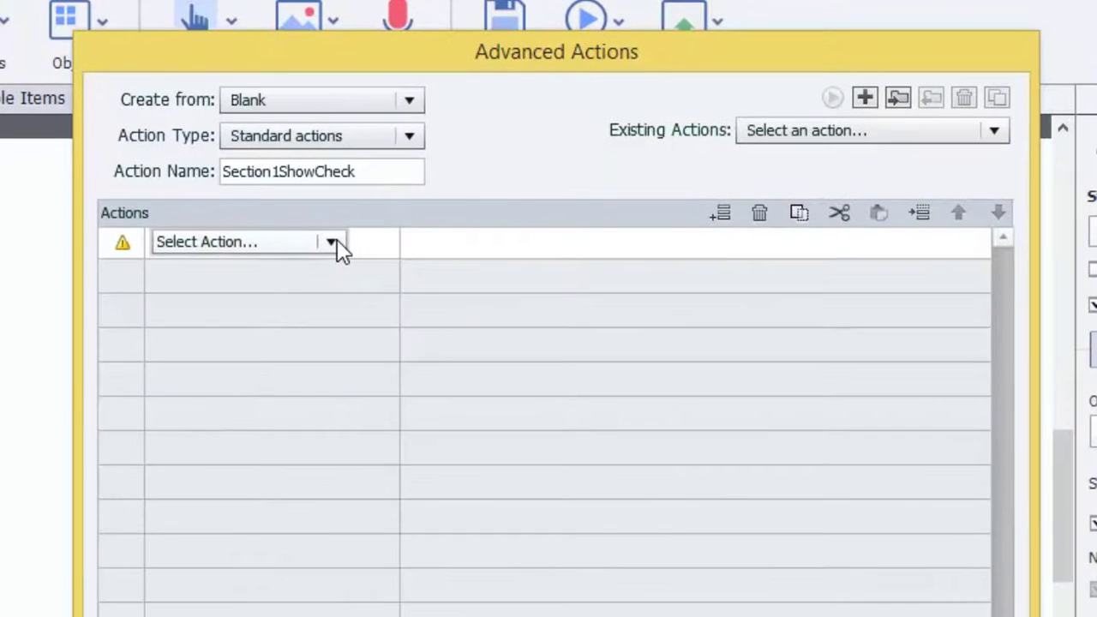
{"action": "left_click", "coordinate": [332, 242]}
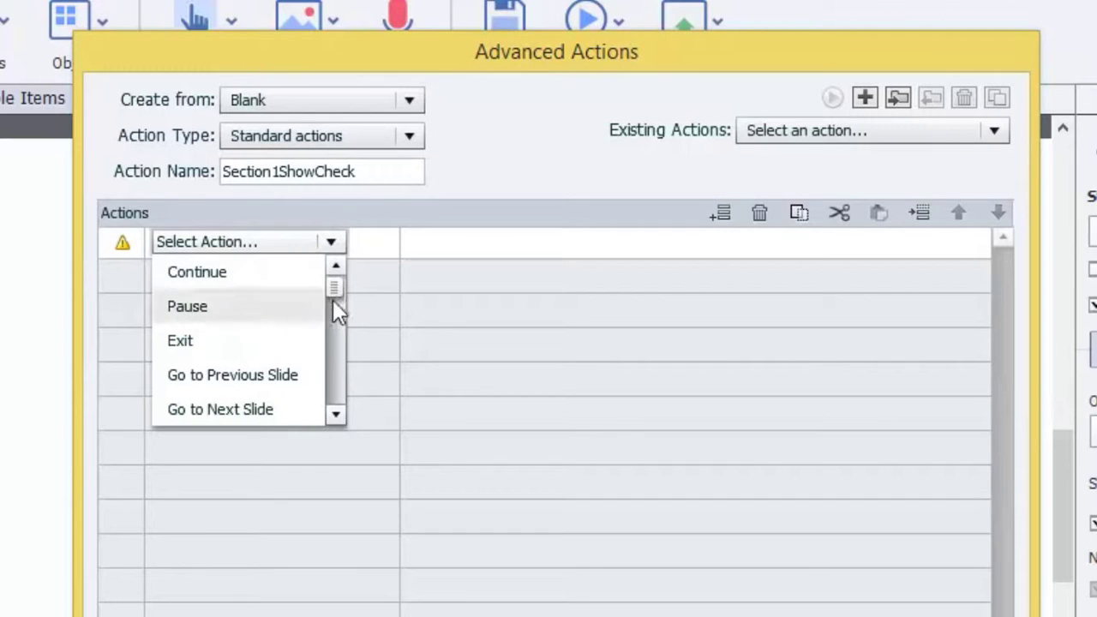
{"action": "scroll", "coordinate": [339, 413], "scroll_direction": "down", "scroll_amount": 8}
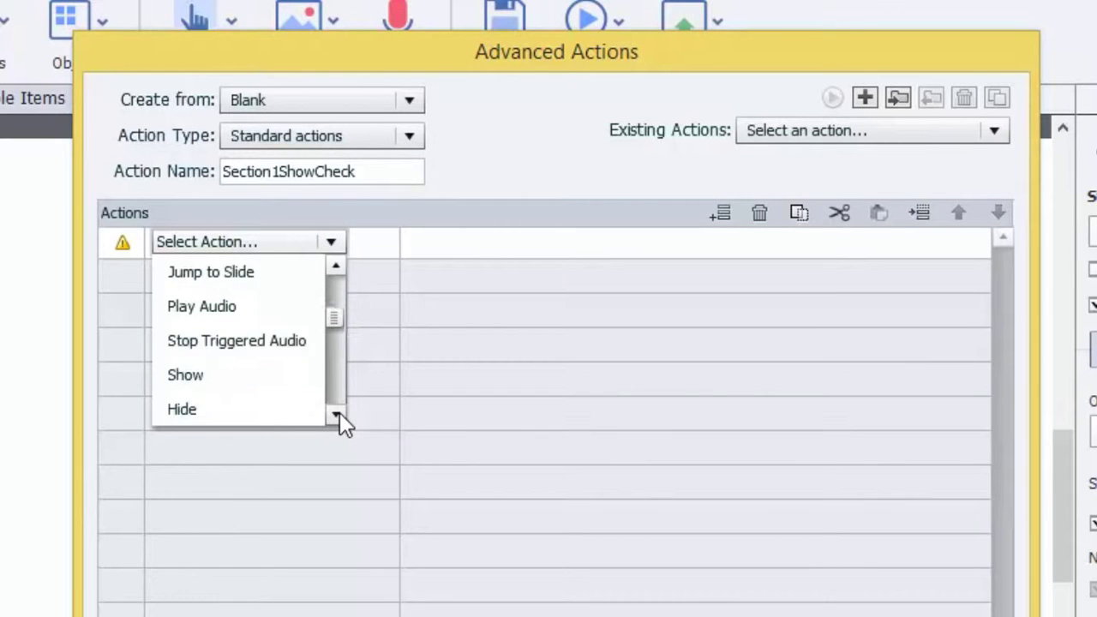
{"action": "left_click", "coordinate": [206, 342]}
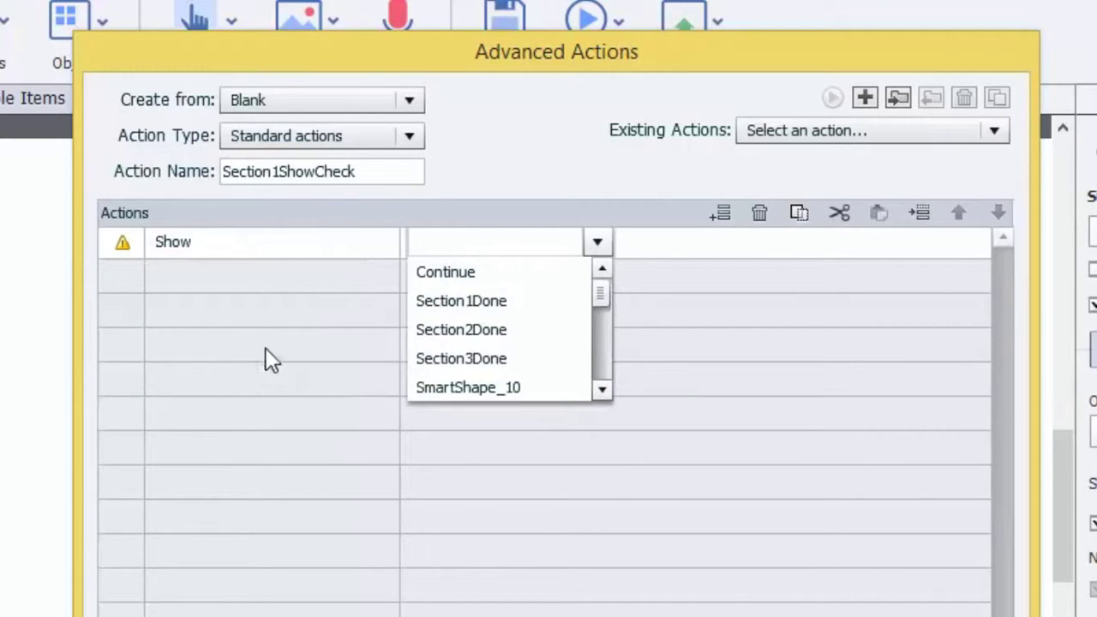
{"action": "left_click", "coordinate": [485, 302]}
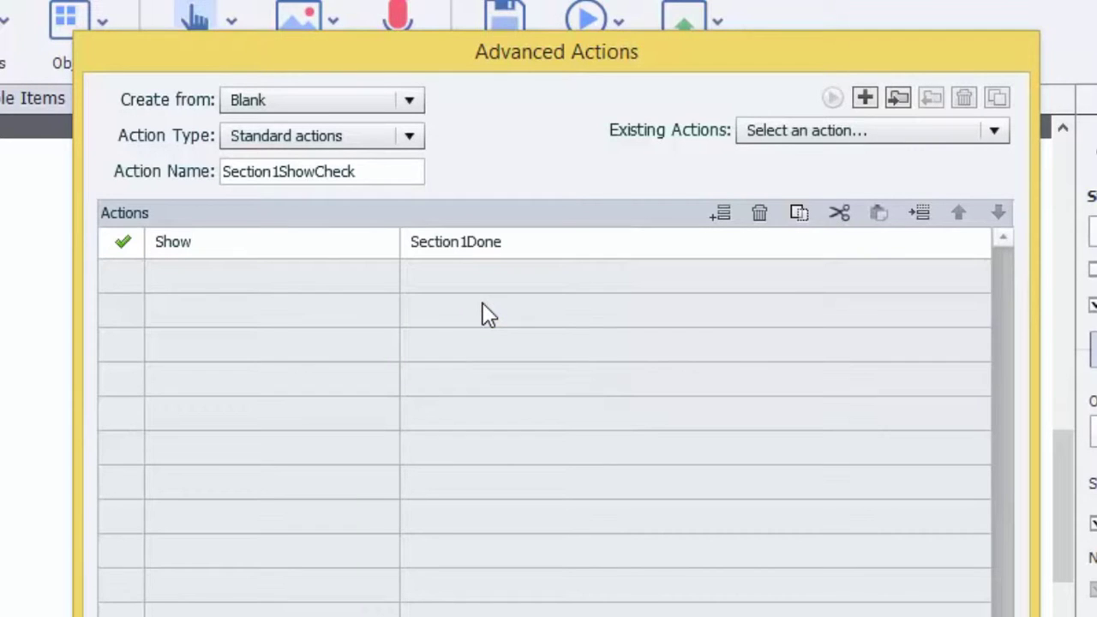
Step: Add a second line that assigns the variable Section1 the literal value True
{"action": "left_click", "coordinate": [276, 282]}
{"action": "left_click", "coordinate": [276, 283]}
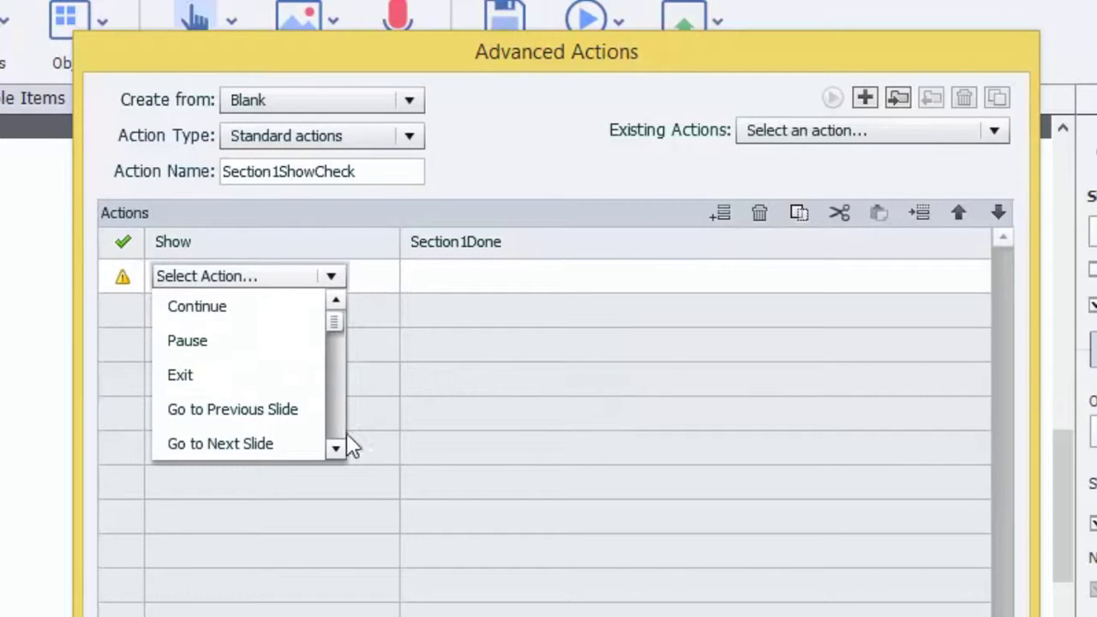
{"action": "left_click_drag", "start_coordinate": [337, 452], "coordinate": [338, 452]}
{"action": "left_click", "coordinate": [233, 420]}
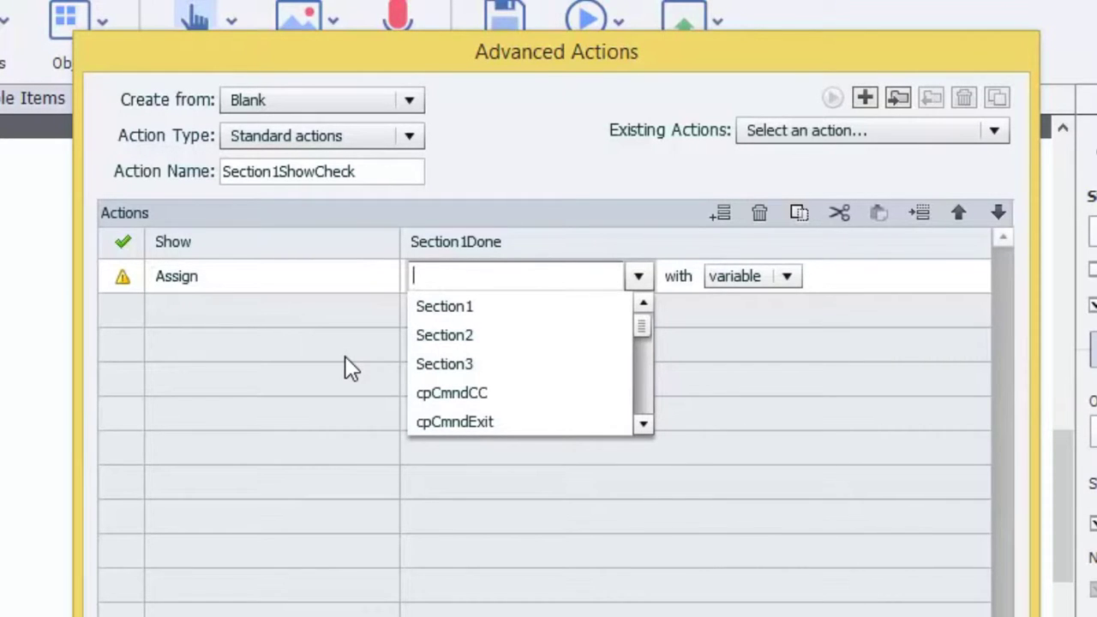
{"action": "left_click", "coordinate": [422, 312]}
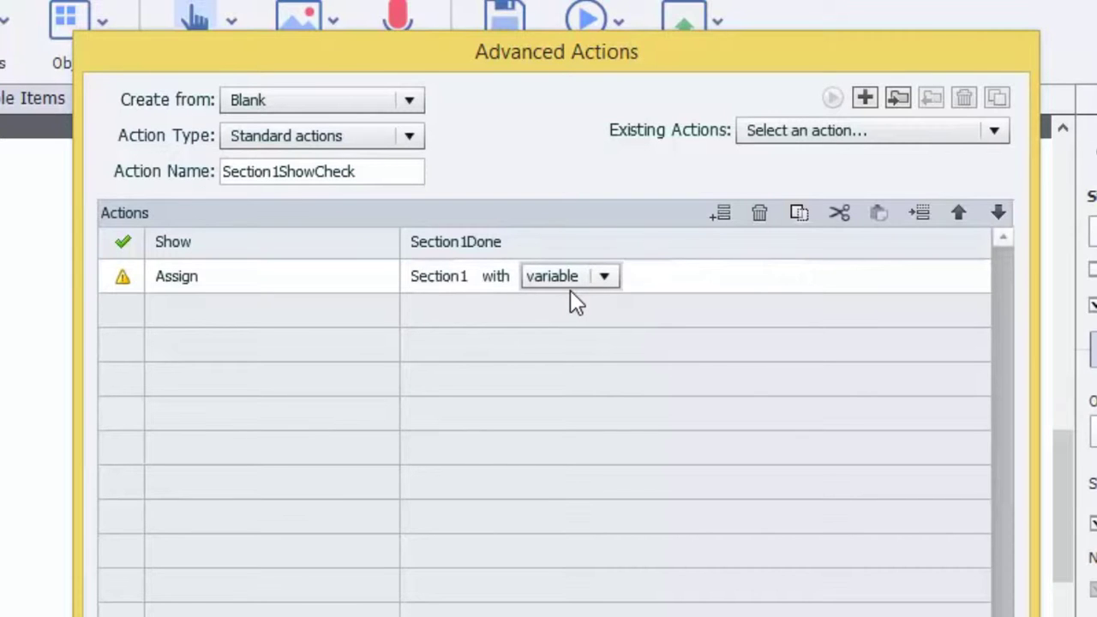
{"action": "left_click", "coordinate": [605, 277]}
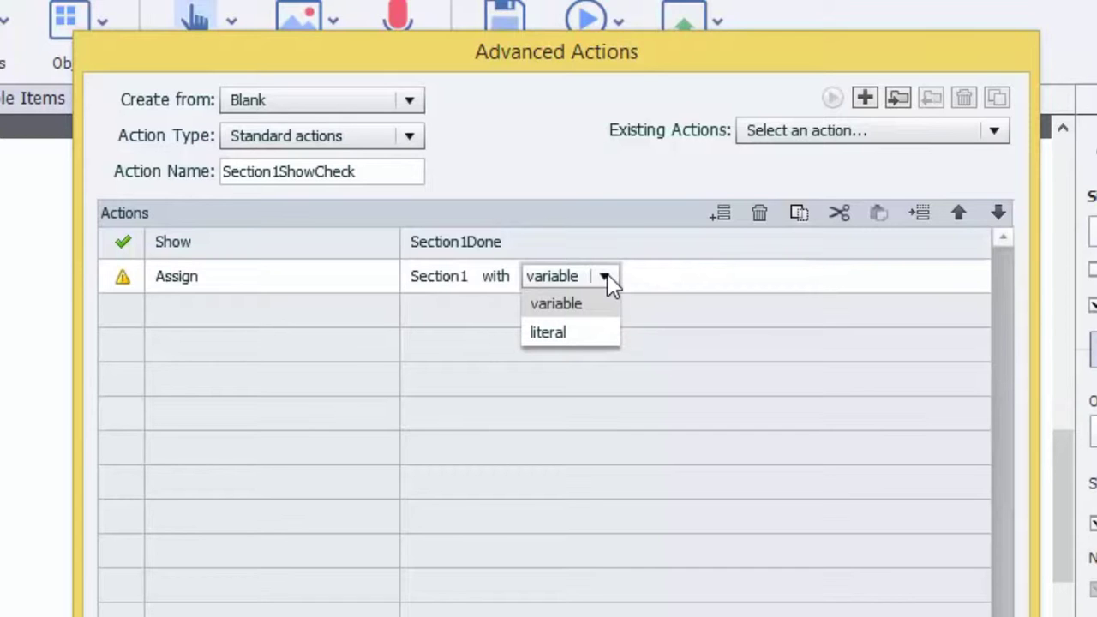
{"action": "left_click", "coordinate": [584, 331]}
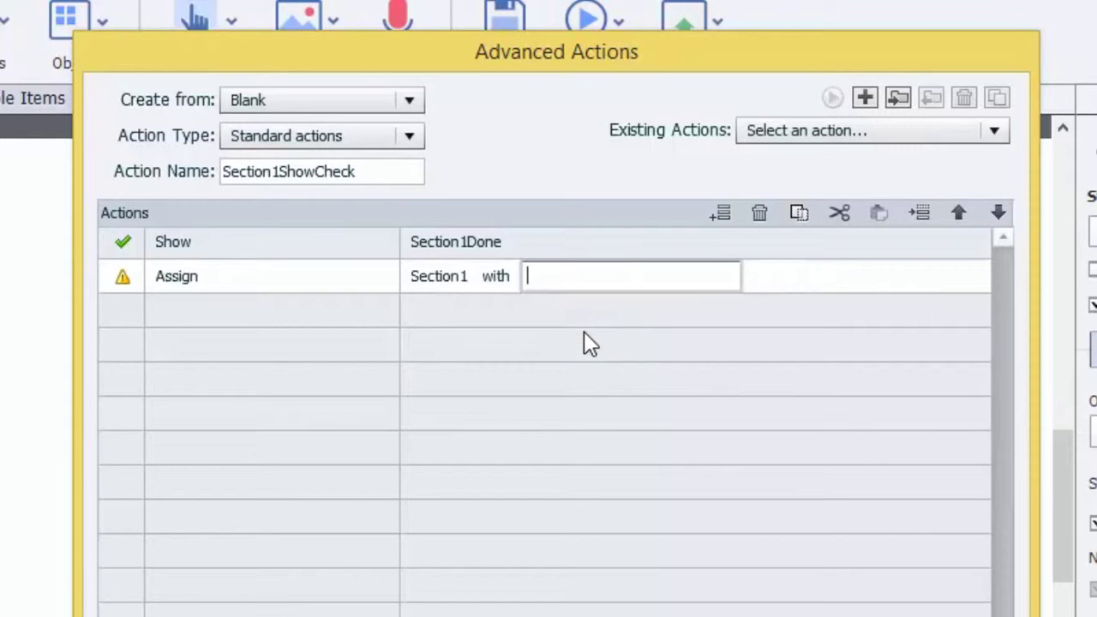
{"action": "type", "text": "True"}
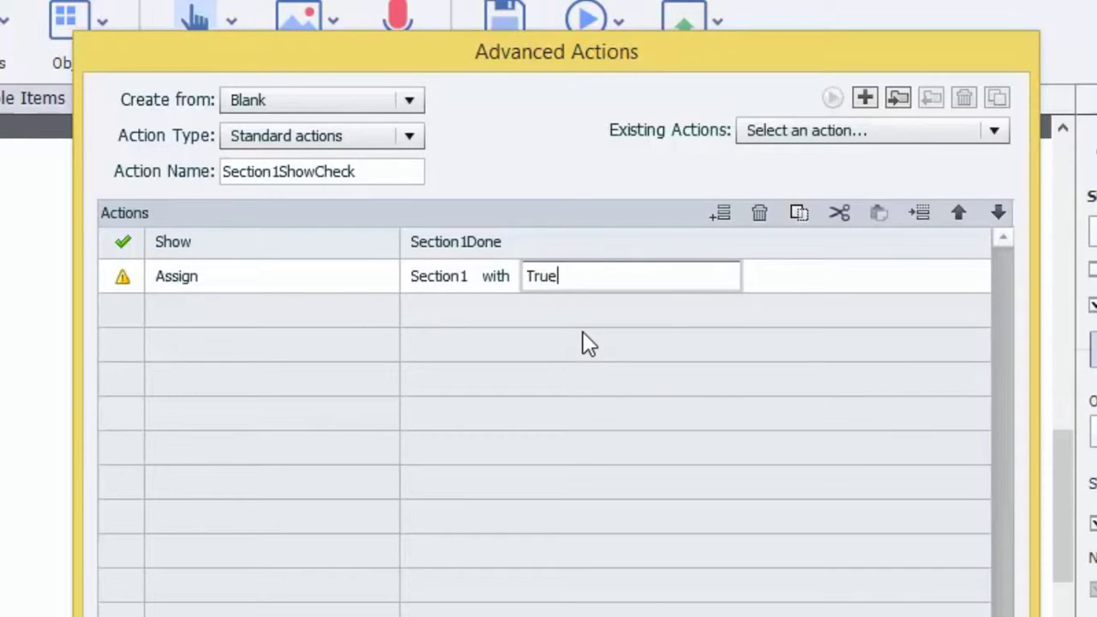
Step: Add a third line that jumps to the slide 1 Menu
{"action": "left_click", "coordinate": [347, 311]}
{"action": "left_click", "coordinate": [346, 310]}
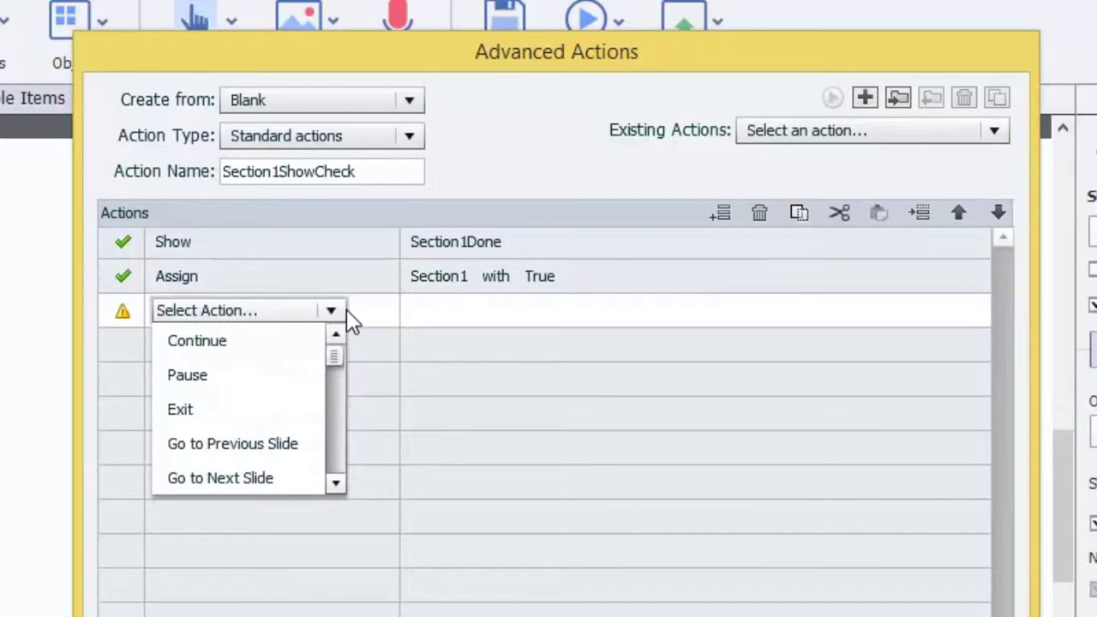
{"action": "left_click", "coordinate": [334, 464]}
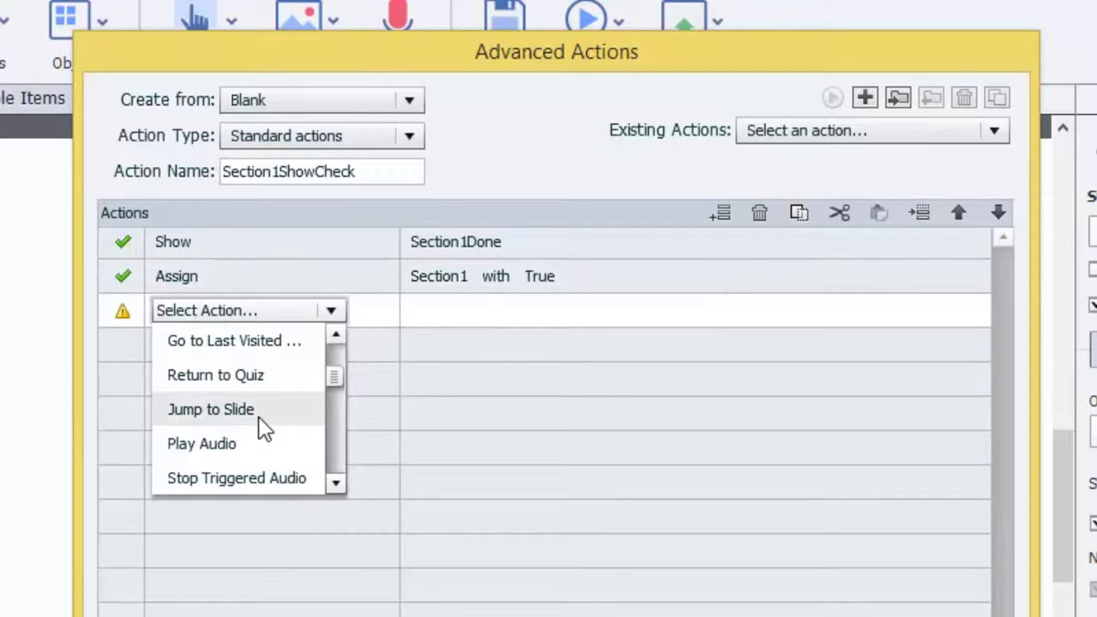
{"action": "left_click", "coordinate": [211, 409]}
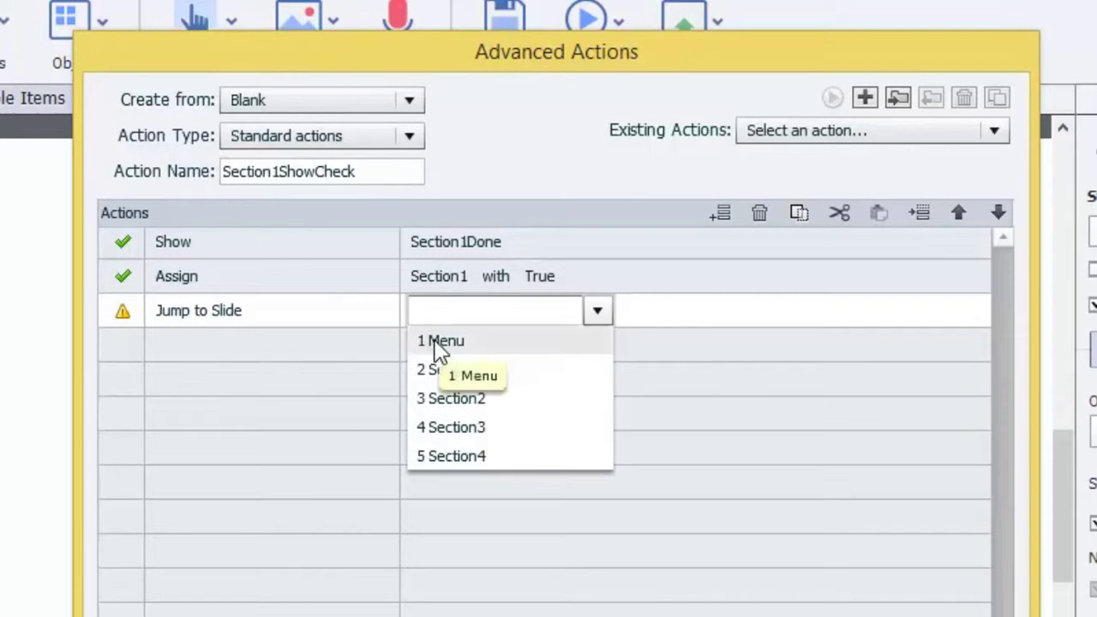
{"action": "left_click", "coordinate": [436, 340]}
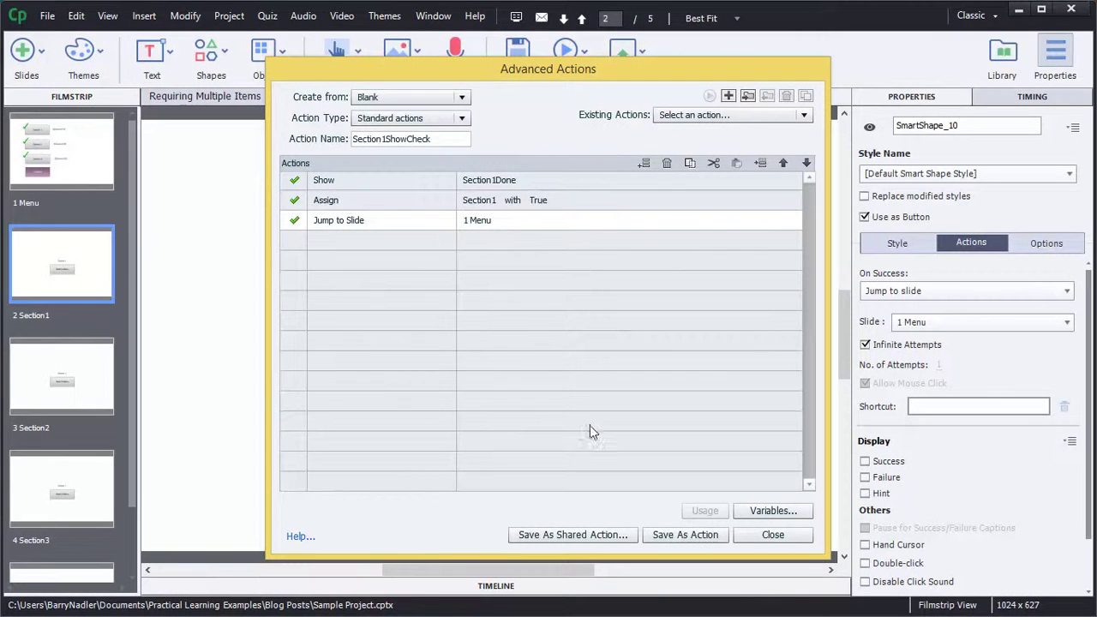
Step: Save the finished script as an advanced action and close the Advanced Actions dialog
{"action": "left_click", "coordinate": [674, 536]}
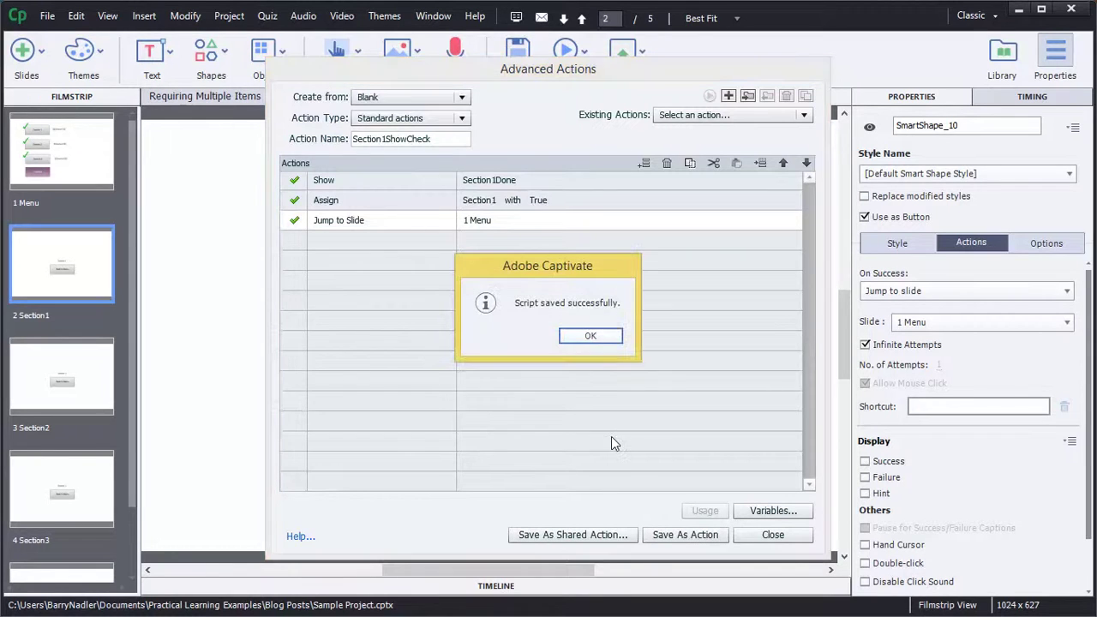
{"action": "left_click", "coordinate": [588, 337]}
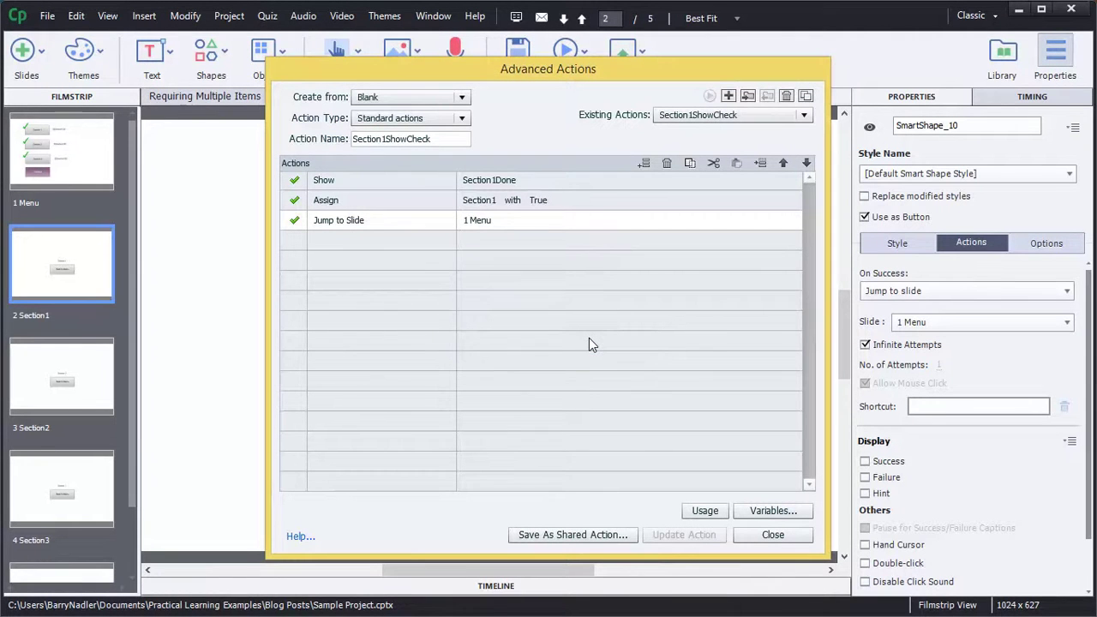
{"action": "left_click", "coordinate": [785, 540]}
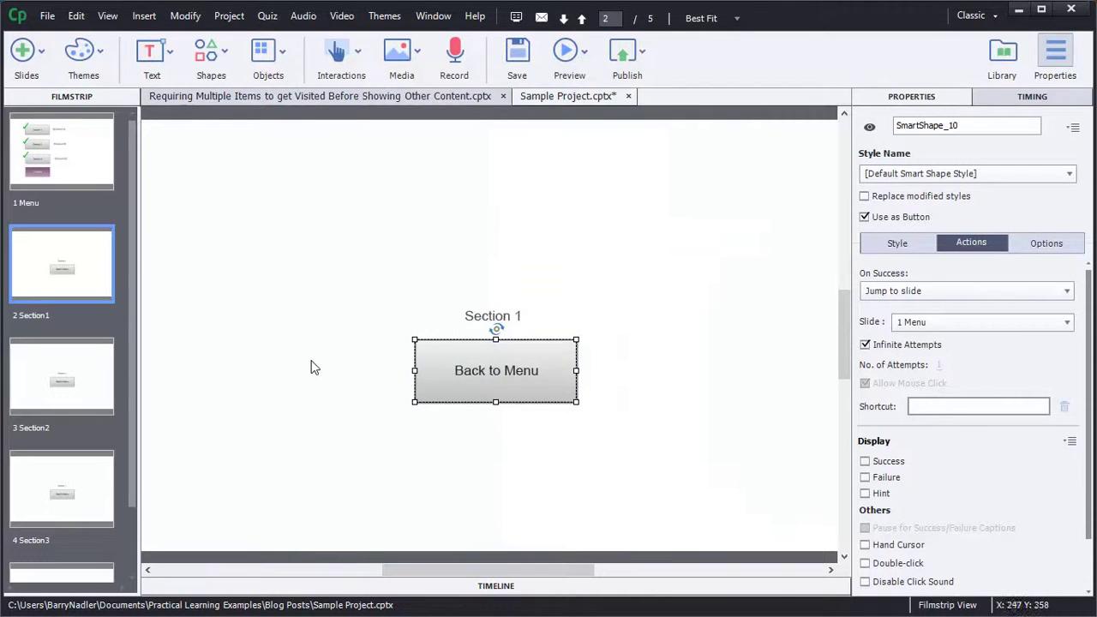
Step: Set the Back to Menu button on the Section1 slide to execute the Section1ShowCheck advanced action on success
{"action": "left_click", "coordinate": [267, 300]}
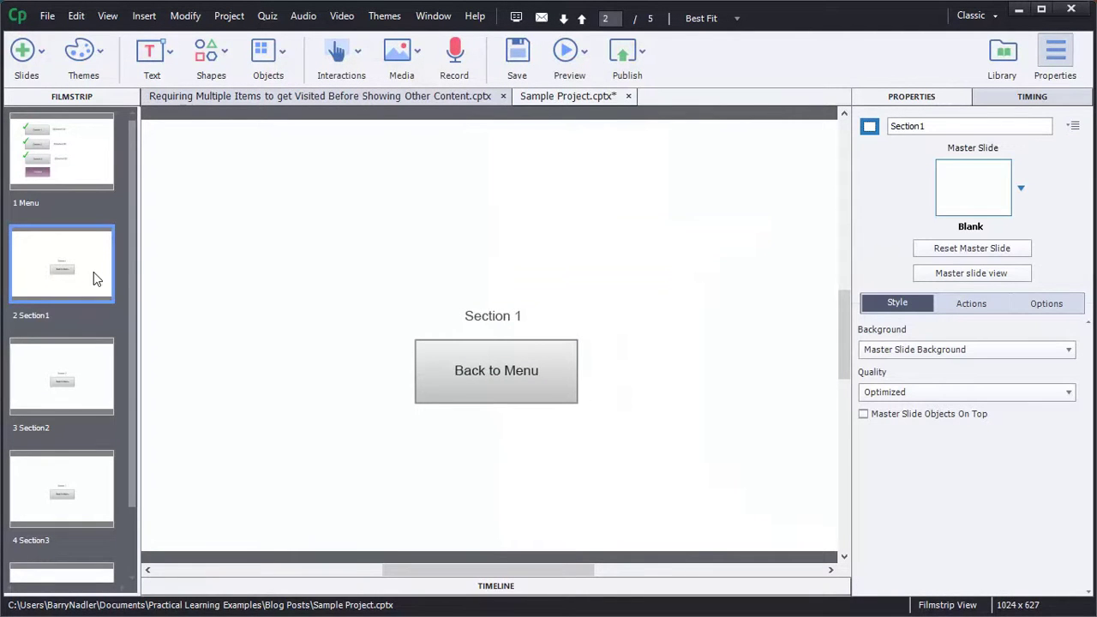
{"action": "left_click", "coordinate": [460, 378]}
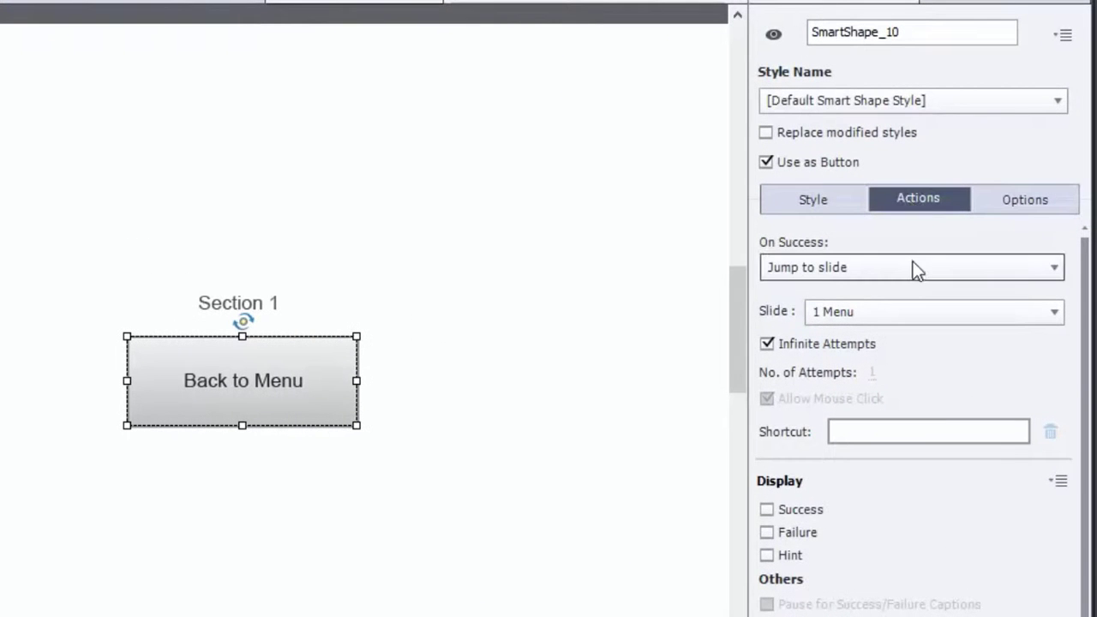
{"action": "left_click", "coordinate": [915, 270]}
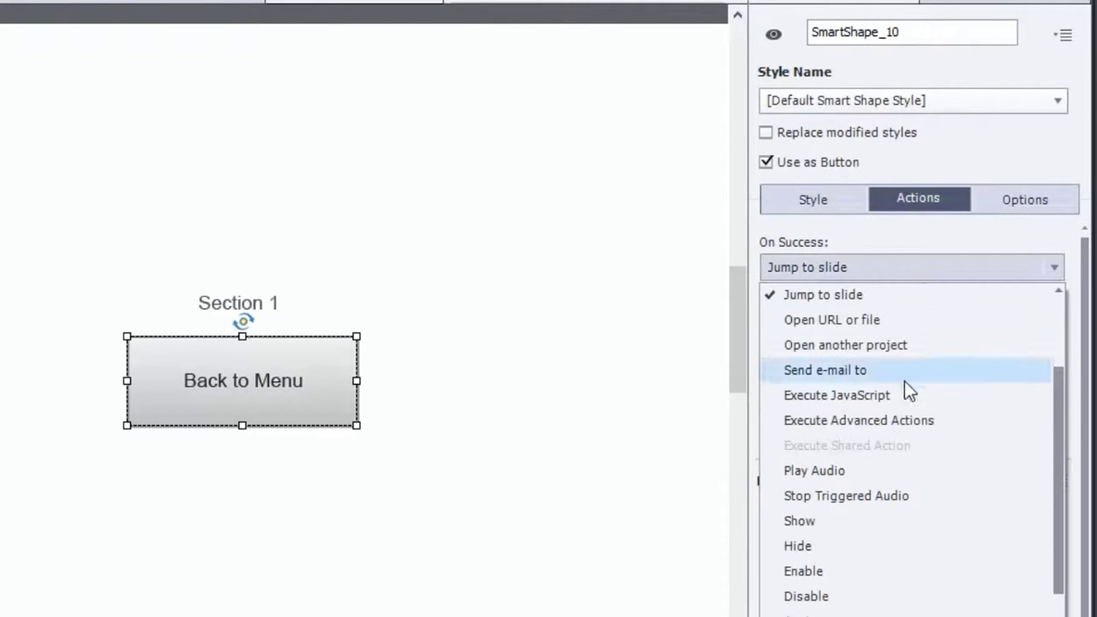
{"action": "left_click", "coordinate": [908, 423]}
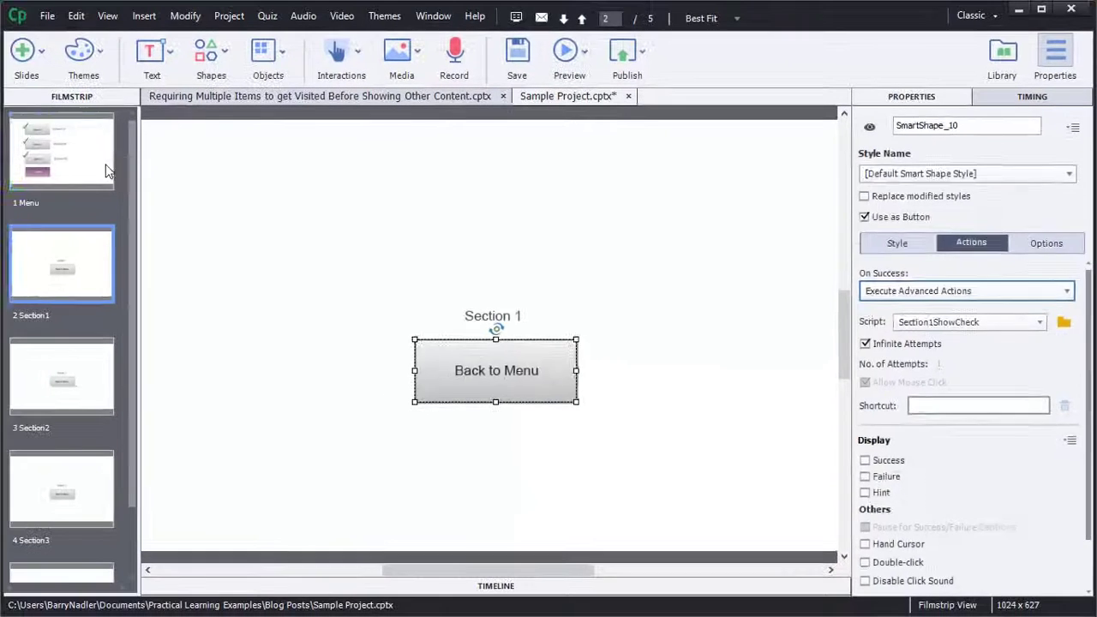
Step: Preview the whole project from the Menu slide, visit Section 1, return to the menu to check its tracking, and close the preview
{"action": "left_click", "coordinate": [62, 153]}
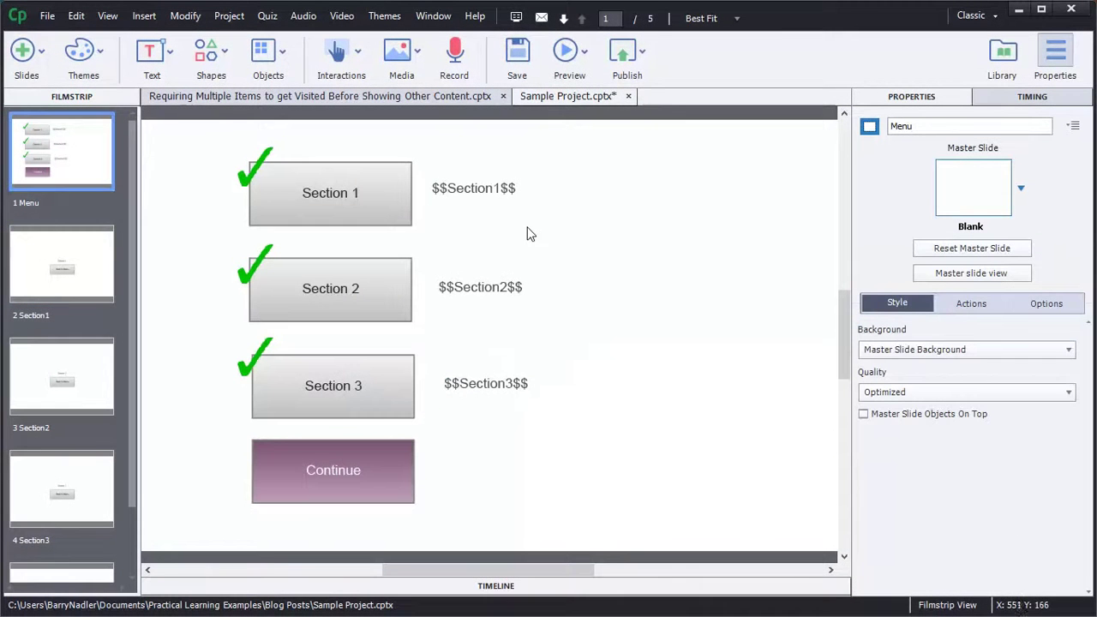
{"action": "left_click", "coordinate": [567, 55]}
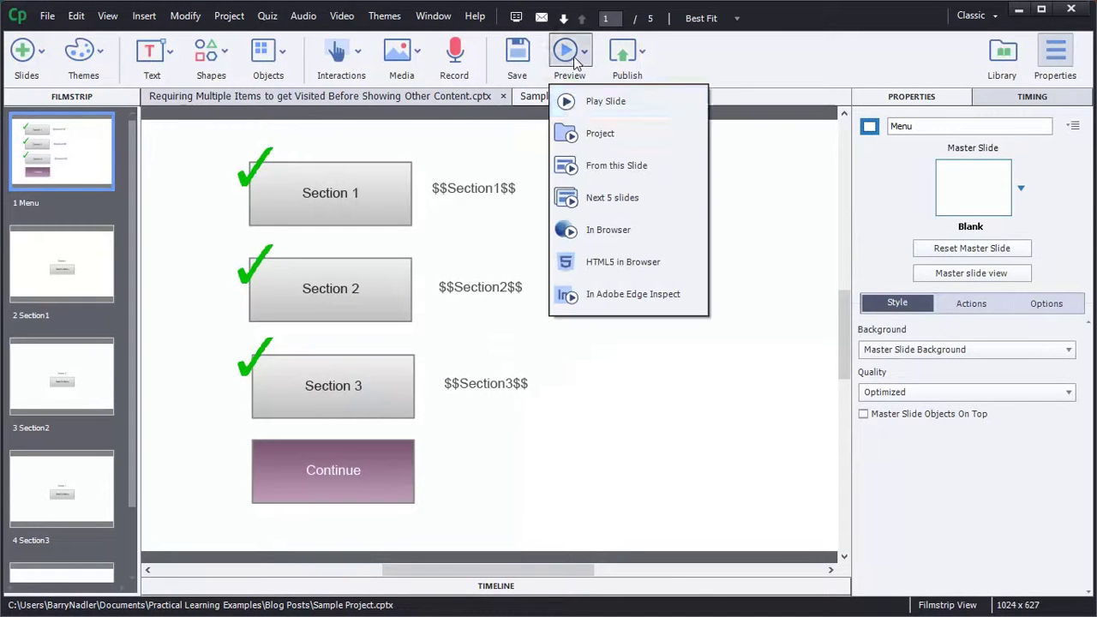
{"action": "left_click", "coordinate": [599, 134]}
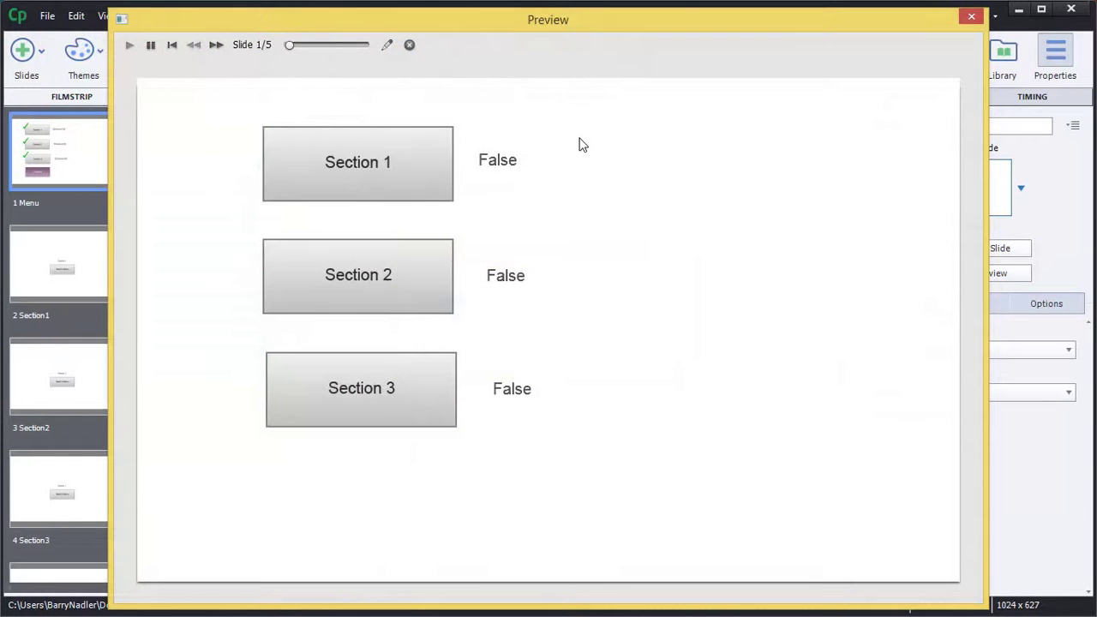
{"action": "left_click", "coordinate": [394, 167]}
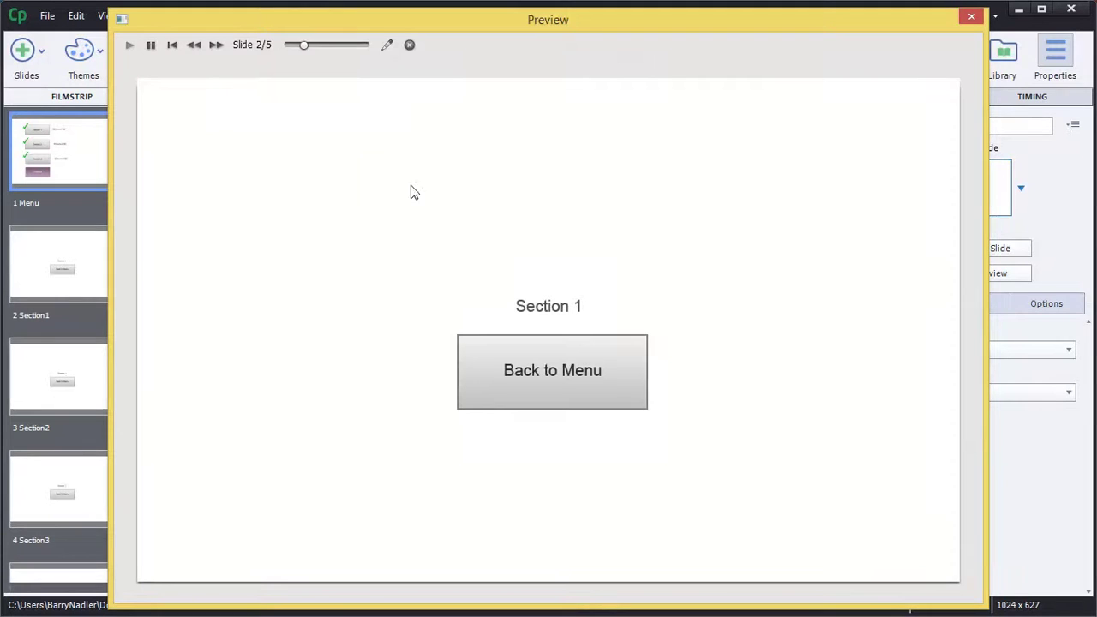
{"action": "left_click", "coordinate": [585, 393]}
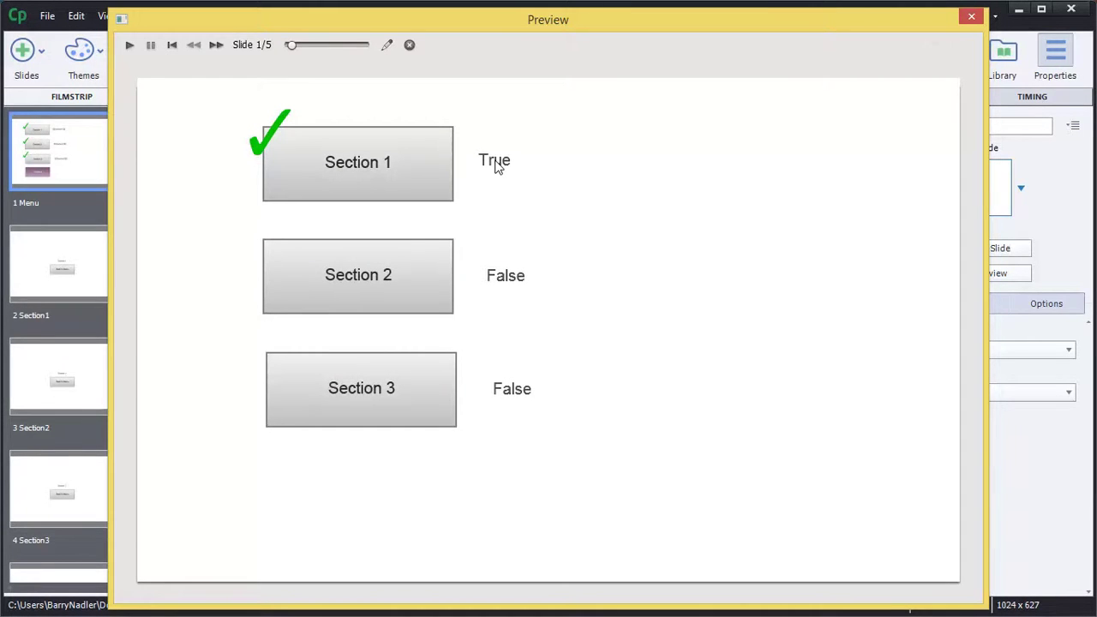
{"action": "left_click", "coordinate": [973, 18]}
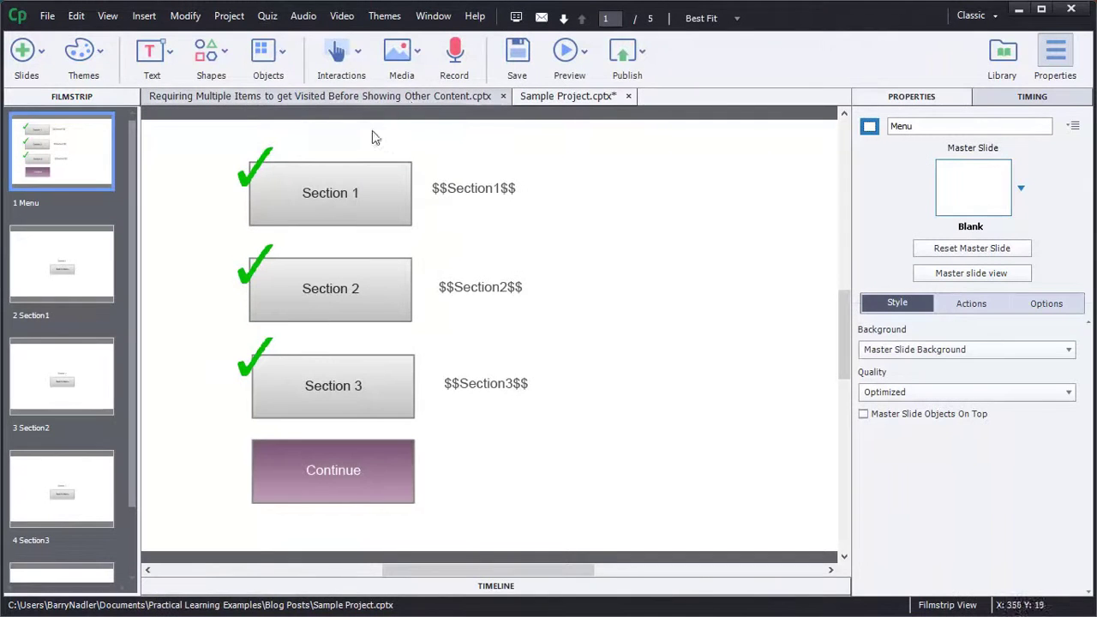
Step: Start a new blank standard advanced action and name it Section2ShowCheck
{"action": "left_click", "coordinate": [229, 15]}
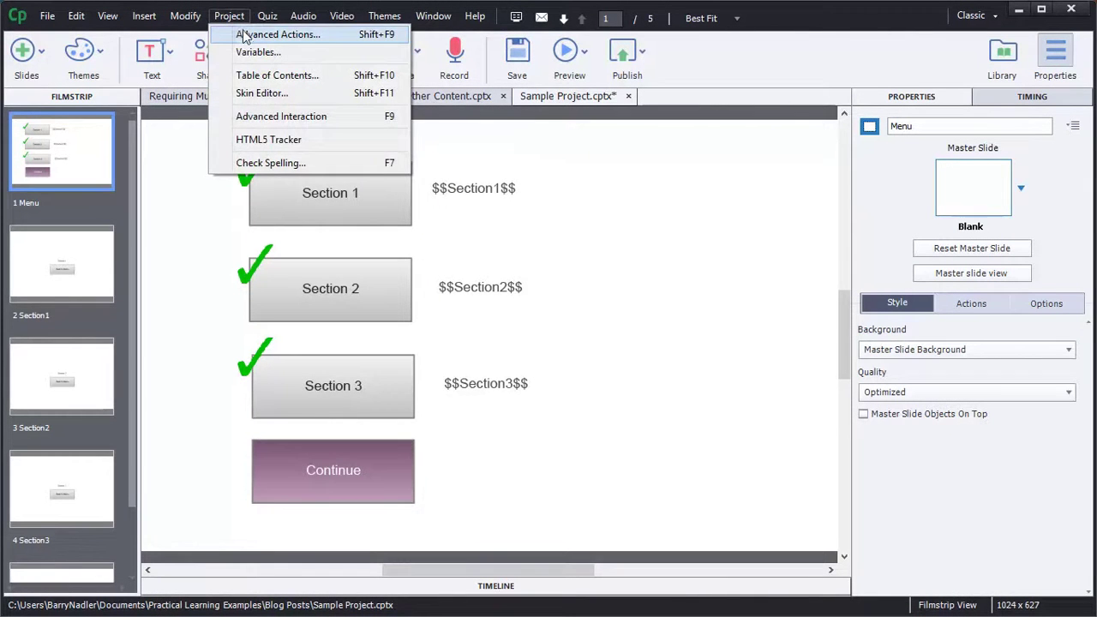
{"action": "left_click", "coordinate": [244, 35]}
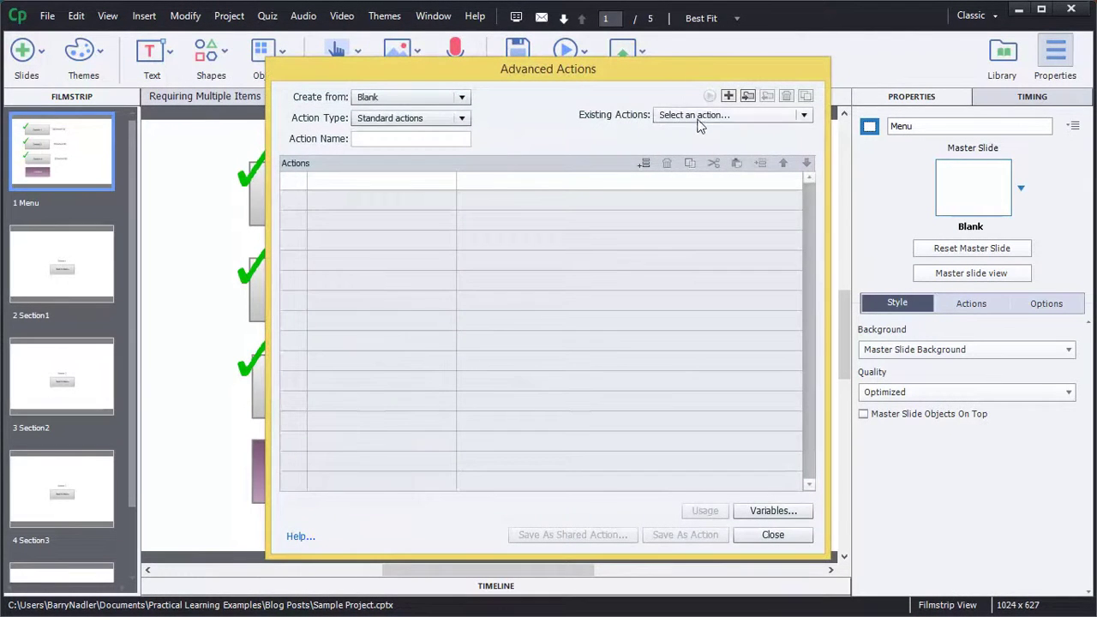
{"action": "left_click", "coordinate": [699, 117]}
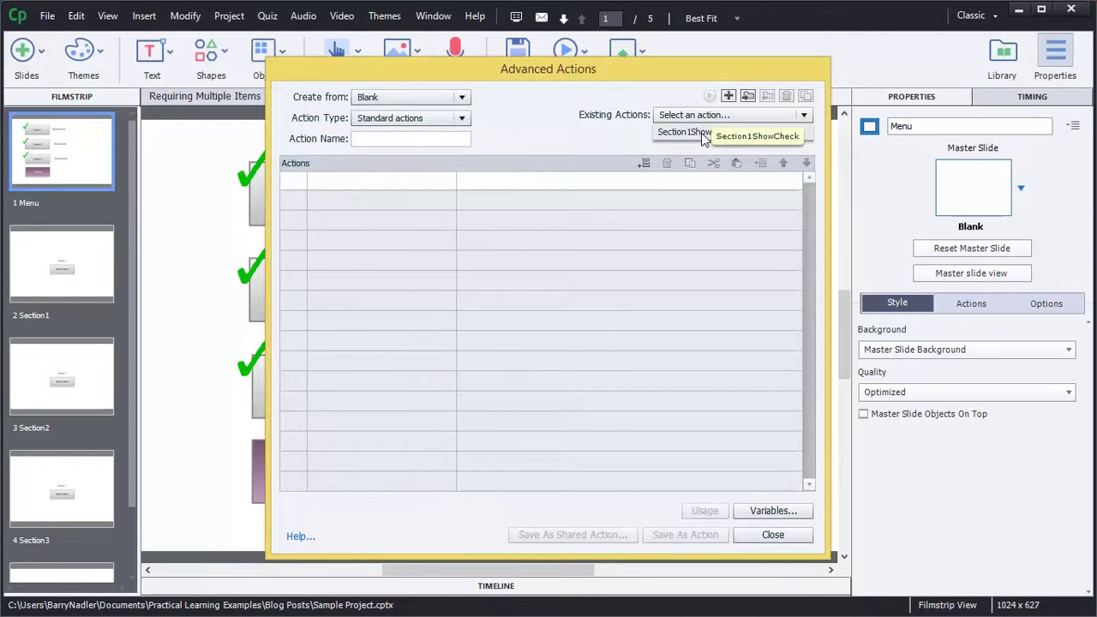
{"action": "left_click", "coordinate": [412, 140]}
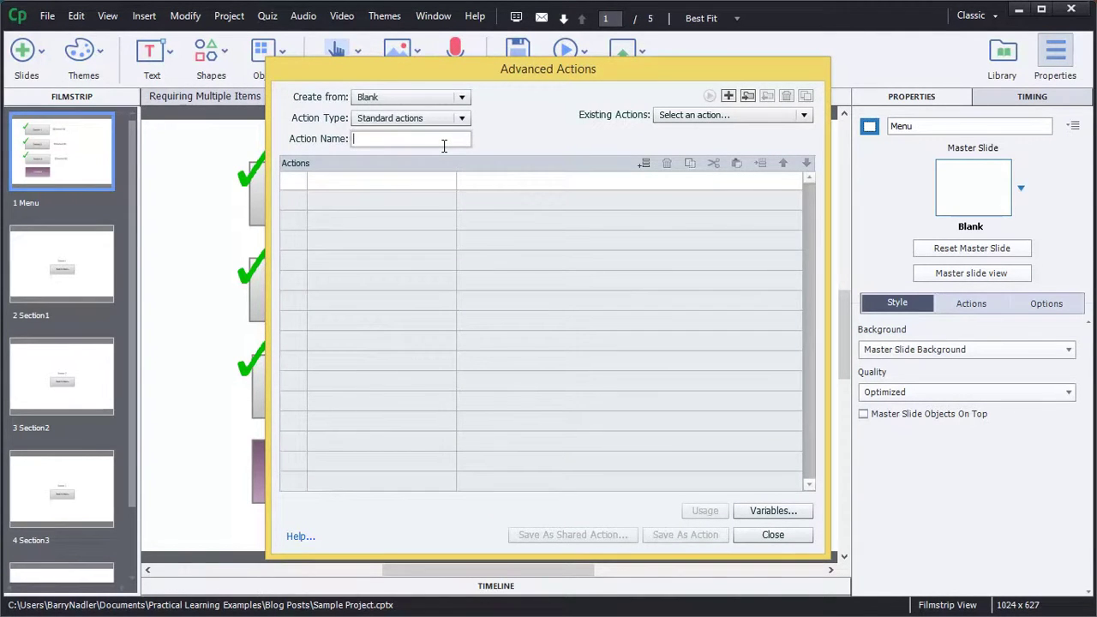
{"action": "type", "text": "Section2"}
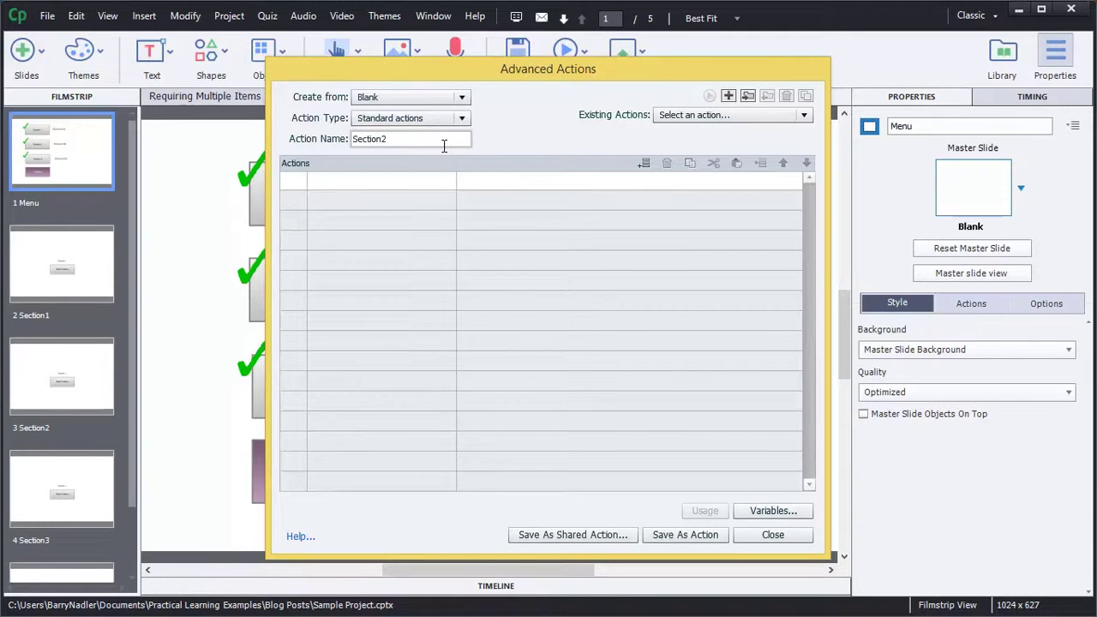
{"action": "type", "text": "s"}
{"action": "key", "text": "BackSpace"}
Step: Add a first line to Section2ShowCheck that shows the Section2Done object
{"action": "left_click", "coordinate": [409, 194]}
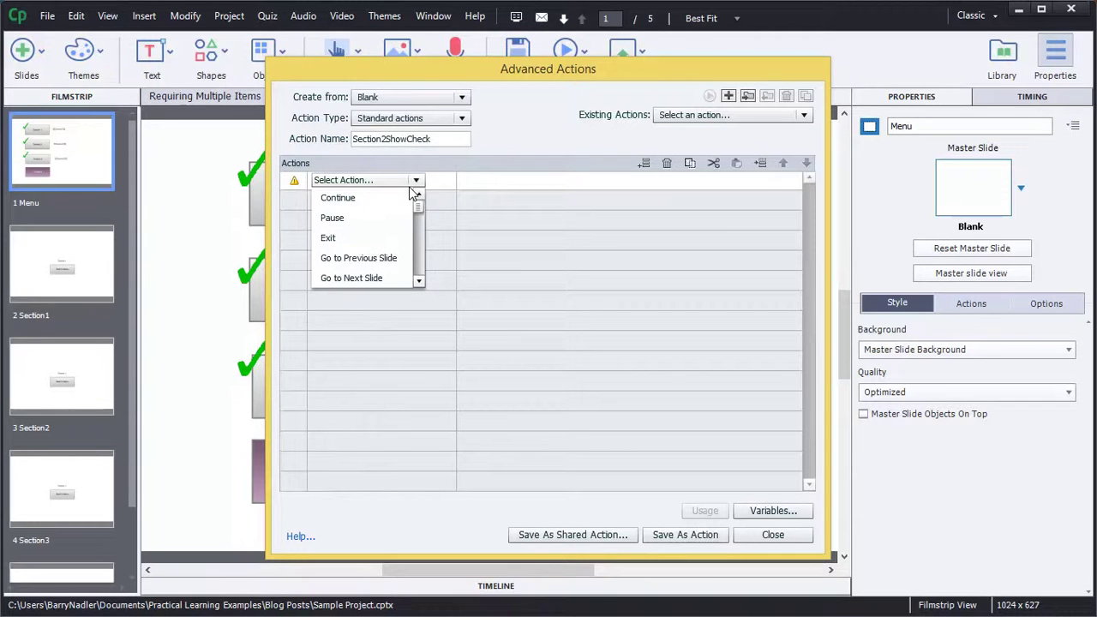
{"action": "left_click", "coordinate": [422, 259]}
{"action": "left_click", "coordinate": [418, 282]}
{"action": "left_click", "coordinate": [386, 284]}
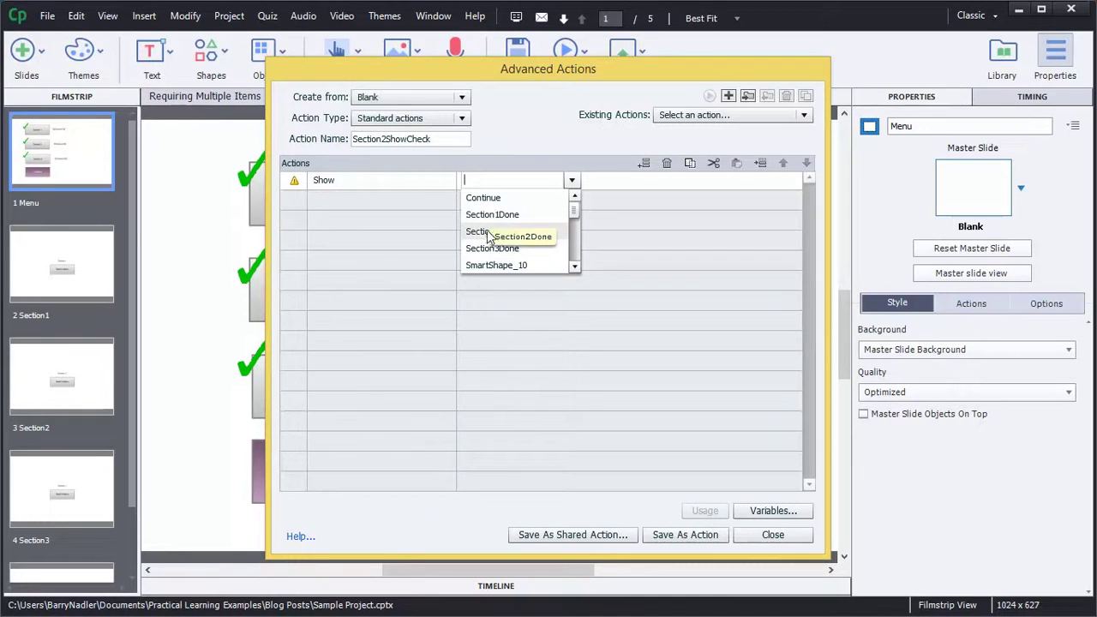
{"action": "left_click", "coordinate": [495, 233]}
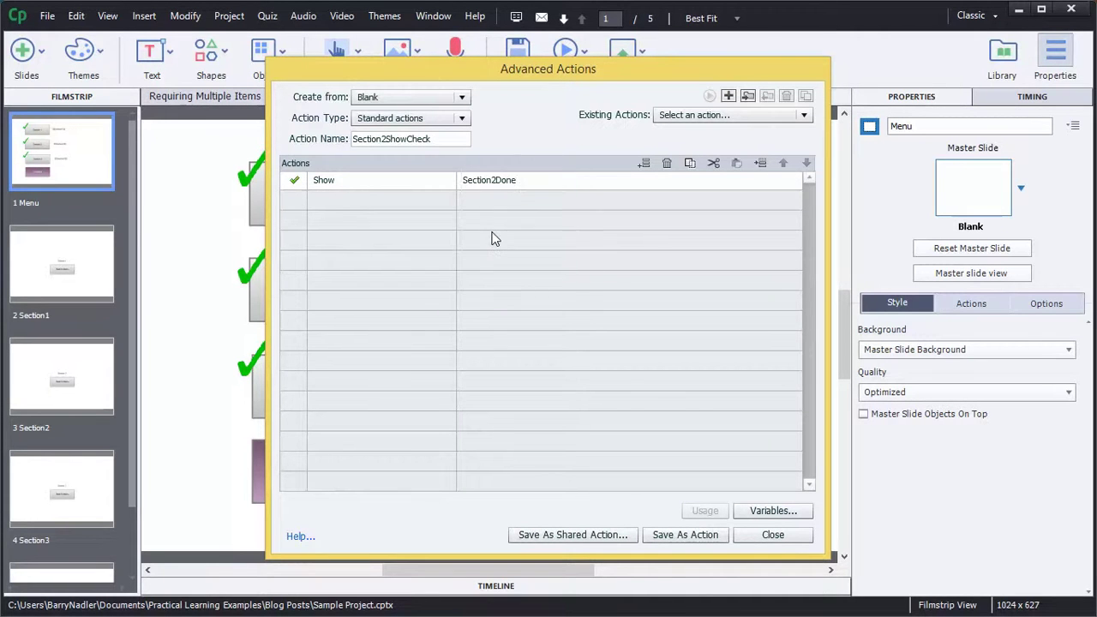
Step: Add a second line that assigns the variable Section2 the literal value True
{"action": "left_click", "coordinate": [387, 209]}
{"action": "left_click", "coordinate": [387, 209]}
{"action": "left_click", "coordinate": [420, 283]}
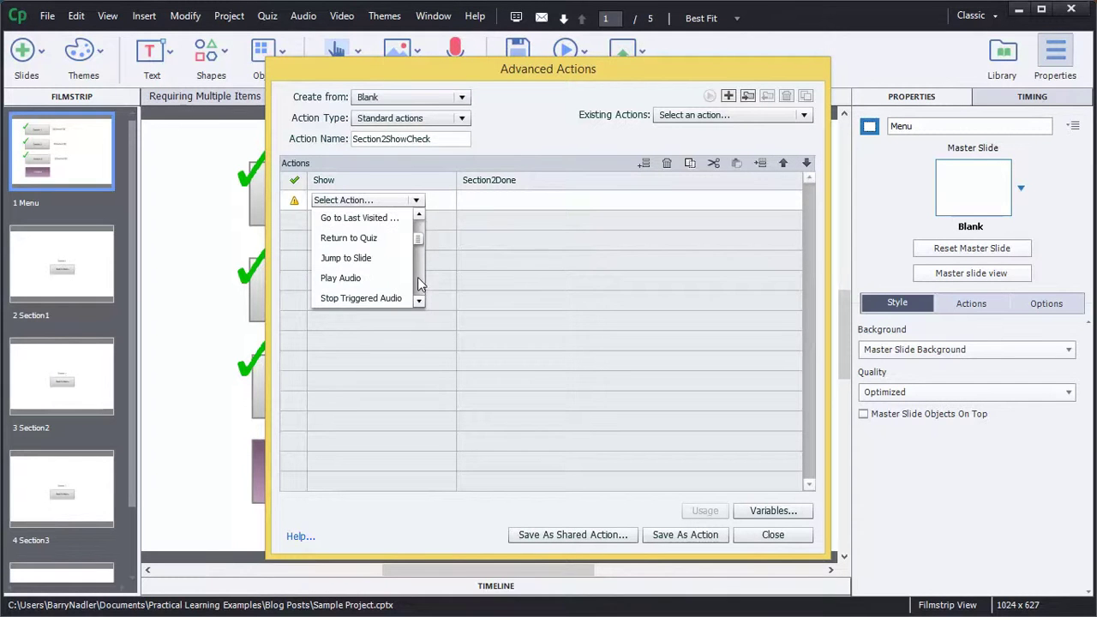
{"action": "left_click", "coordinate": [420, 282]}
{"action": "left_click", "coordinate": [348, 295]}
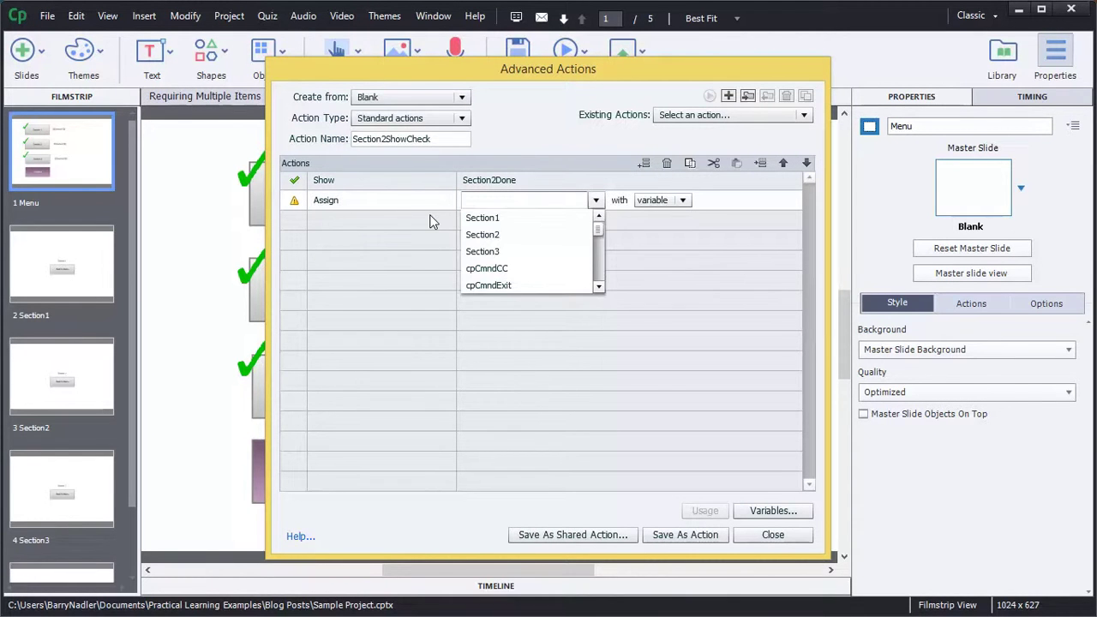
{"action": "left_click", "coordinate": [486, 237]}
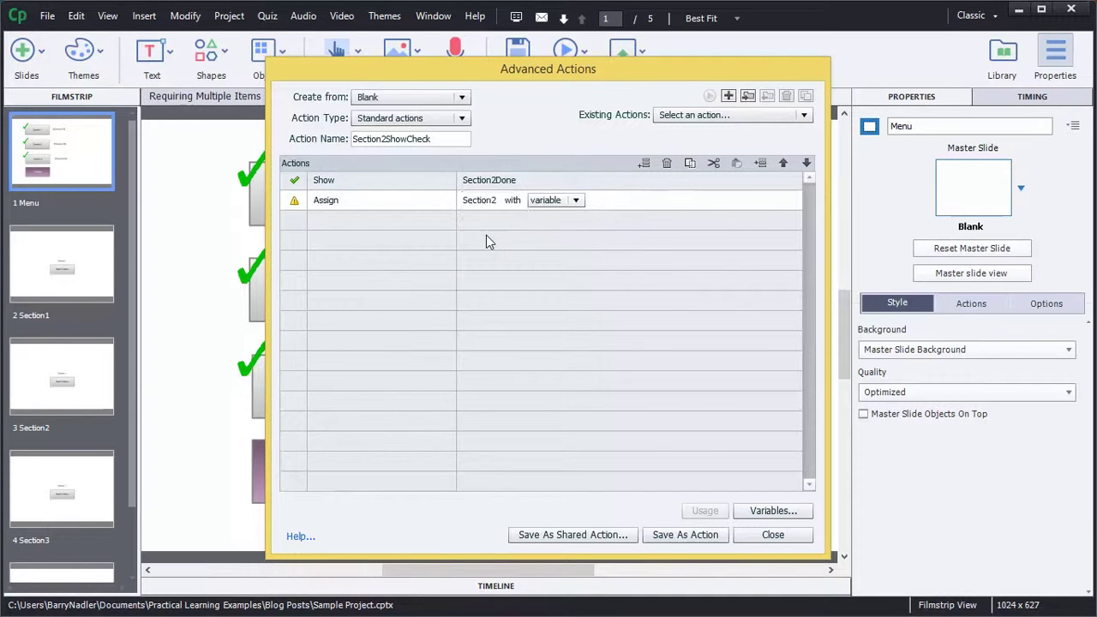
{"action": "left_click", "coordinate": [551, 202]}
{"action": "left_click", "coordinate": [553, 238]}
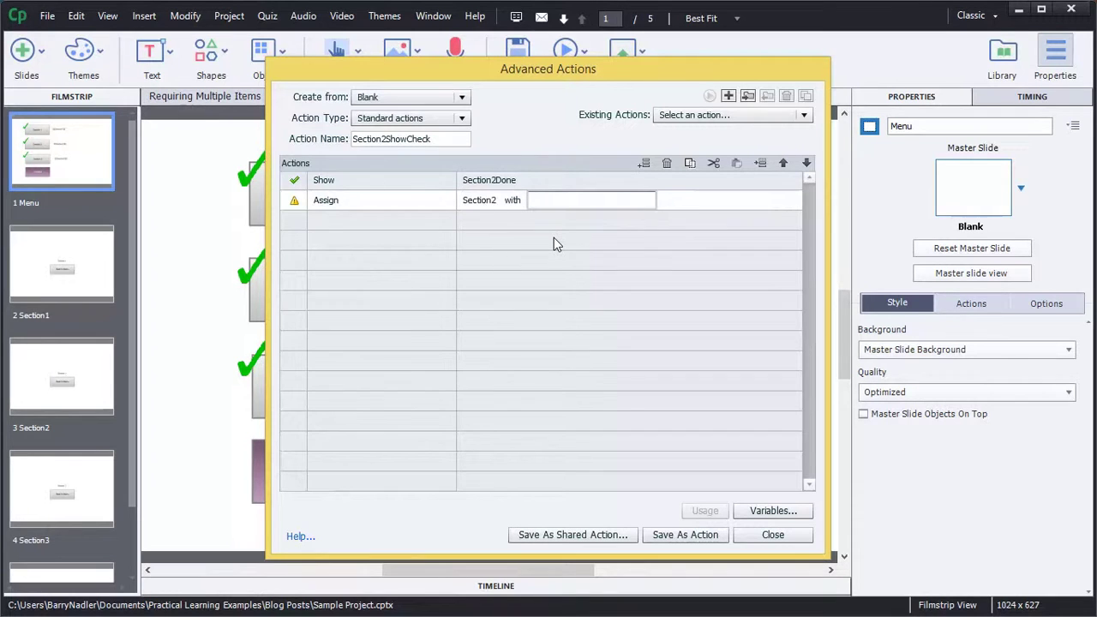
{"action": "type", "text": "True"}
Step: Add a third line to Section2ShowCheck that jumps to the slide 1 Menu, and save the script as an action
{"action": "left_click", "coordinate": [423, 221]}
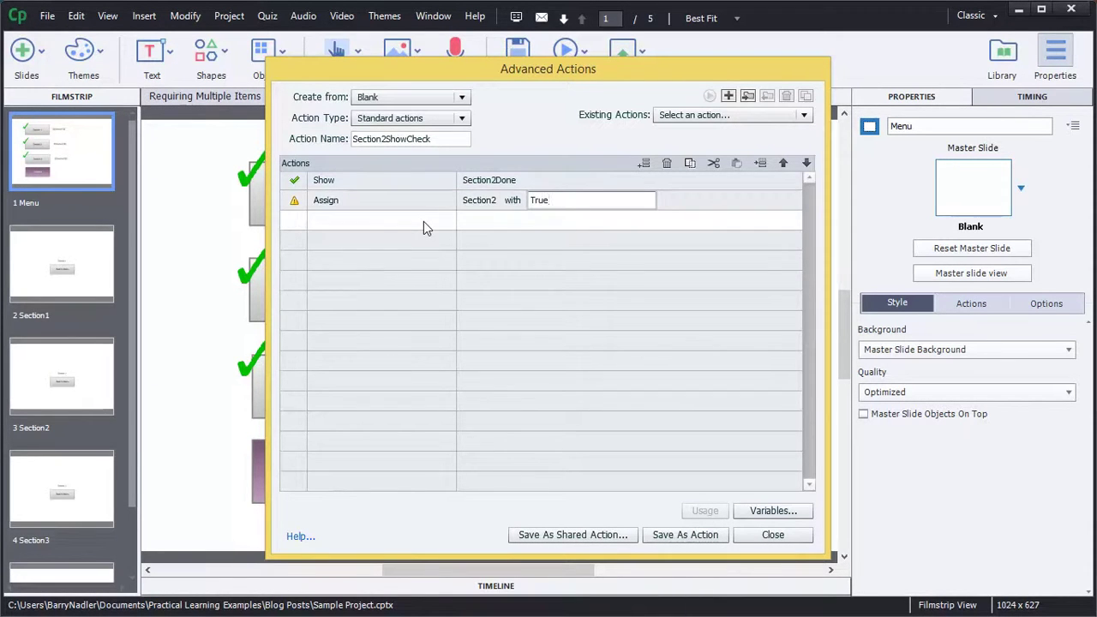
{"action": "left_click", "coordinate": [423, 221]}
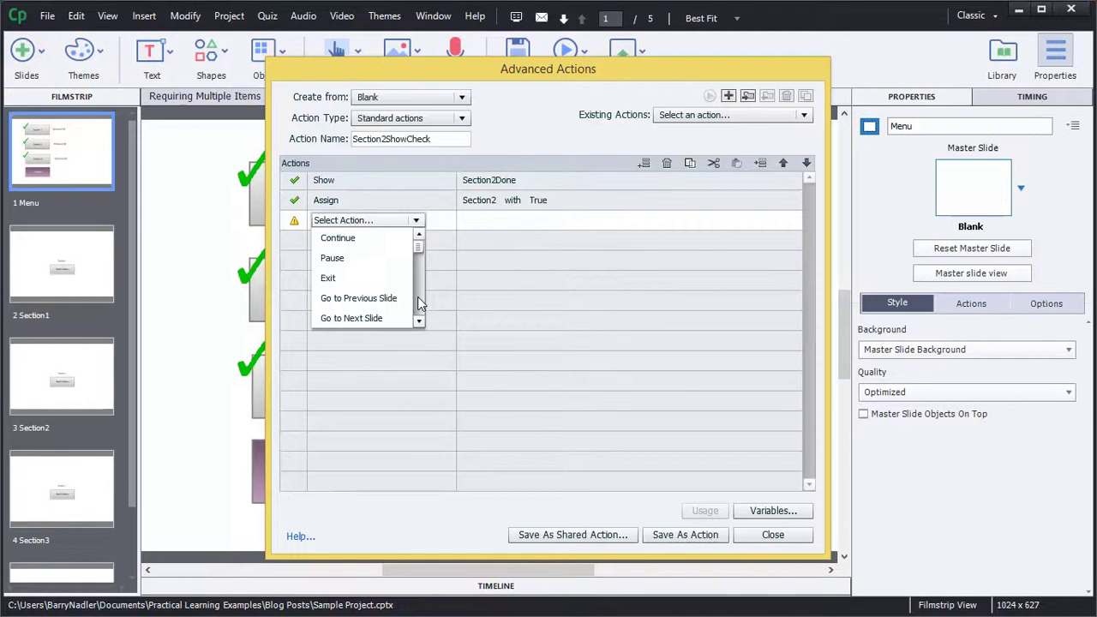
{"action": "scroll", "coordinate": [424, 305], "scroll_direction": "down", "scroll_amount": 2}
{"action": "left_click", "coordinate": [373, 284]}
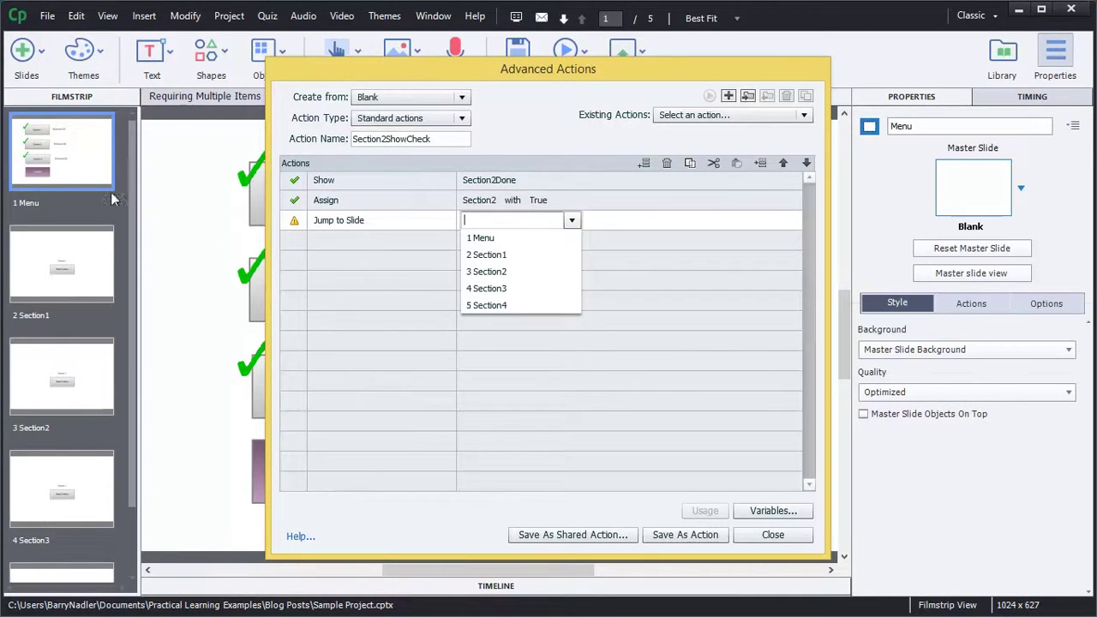
{"action": "left_click", "coordinate": [502, 241]}
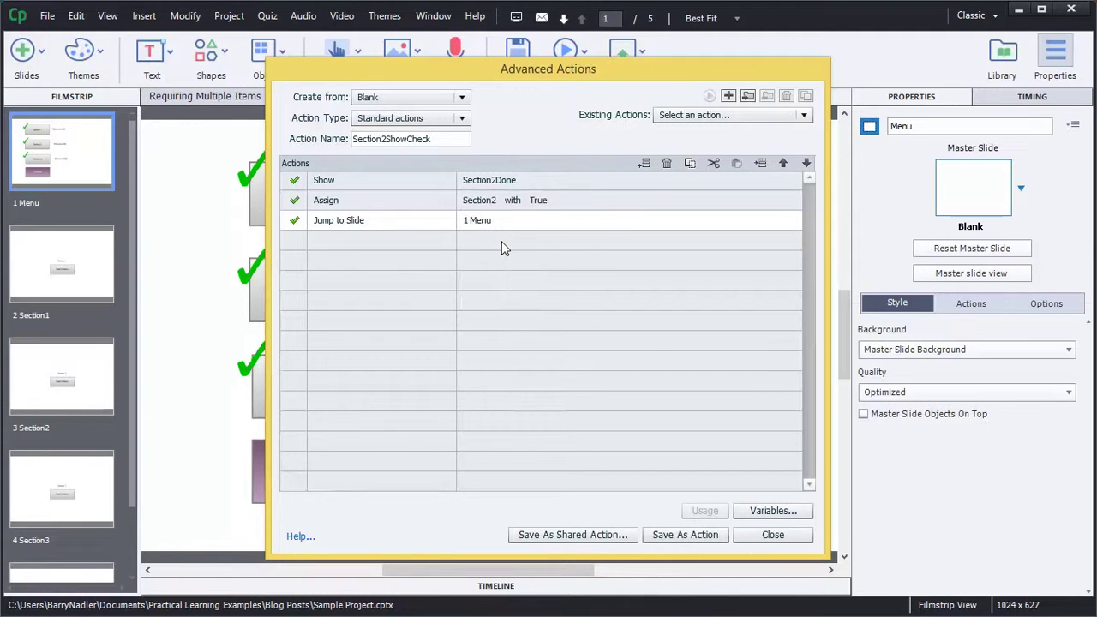
{"action": "left_click", "coordinate": [677, 534]}
{"action": "left_click", "coordinate": [590, 336]}
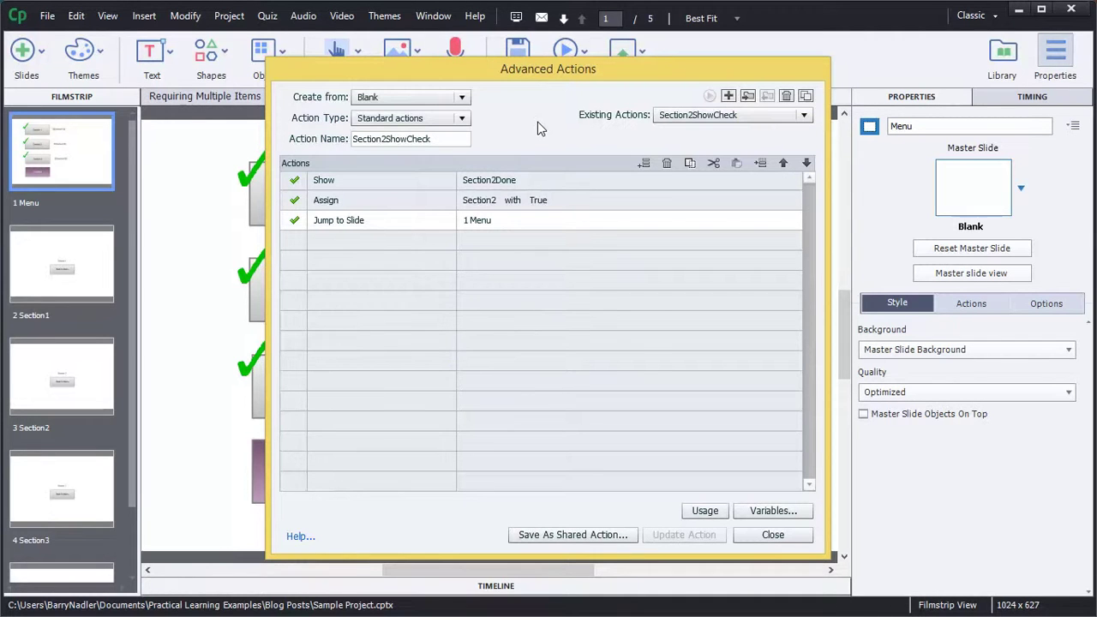
Step: Create another new blank advanced action and name it Section3ShowCheck
{"action": "left_click", "coordinate": [729, 96]}
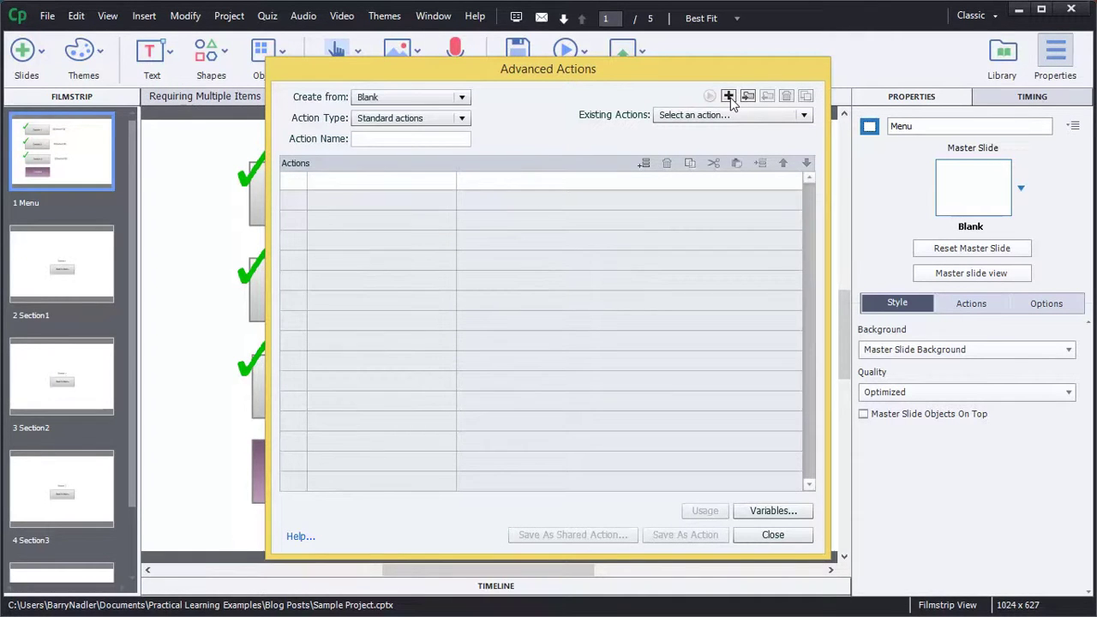
{"action": "left_click", "coordinate": [407, 139]}
{"action": "type", "text": "Section3ShowCheck"}
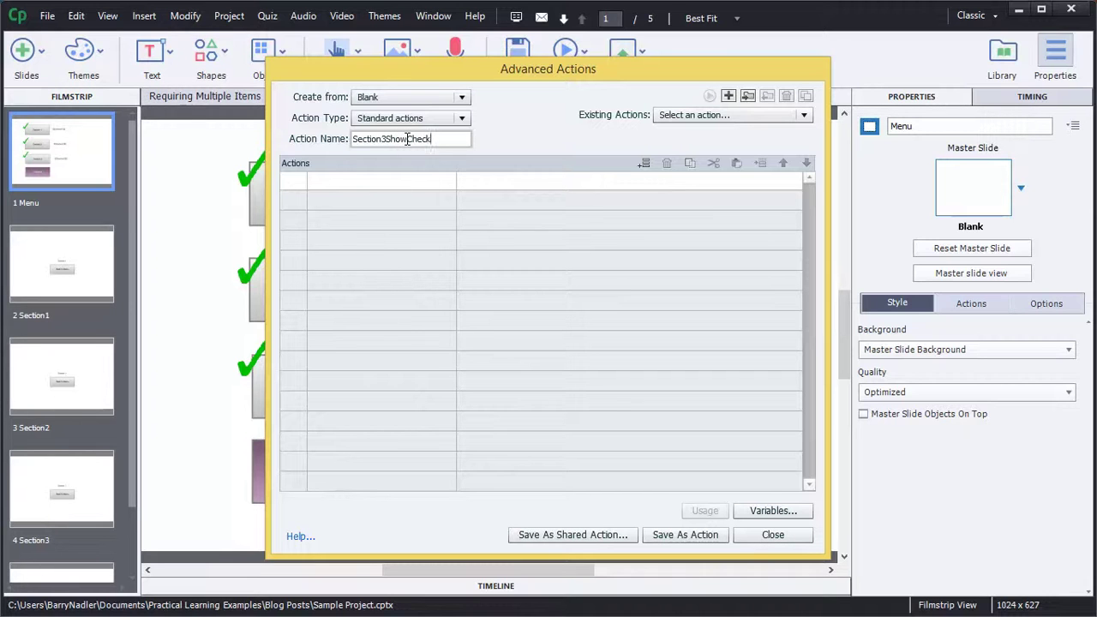
Step: Add a first line to Section3ShowCheck that shows the Section3Done object
{"action": "left_click", "coordinate": [399, 182]}
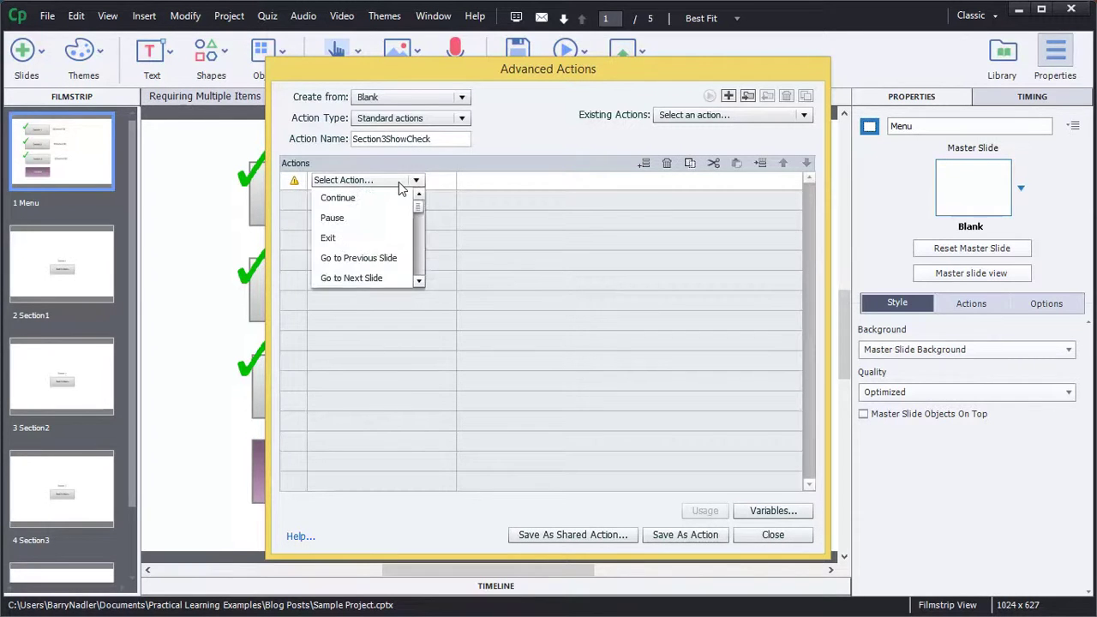
{"action": "left_click", "coordinate": [419, 257]}
{"action": "left_click", "coordinate": [420, 257]}
{"action": "left_click", "coordinate": [330, 198]}
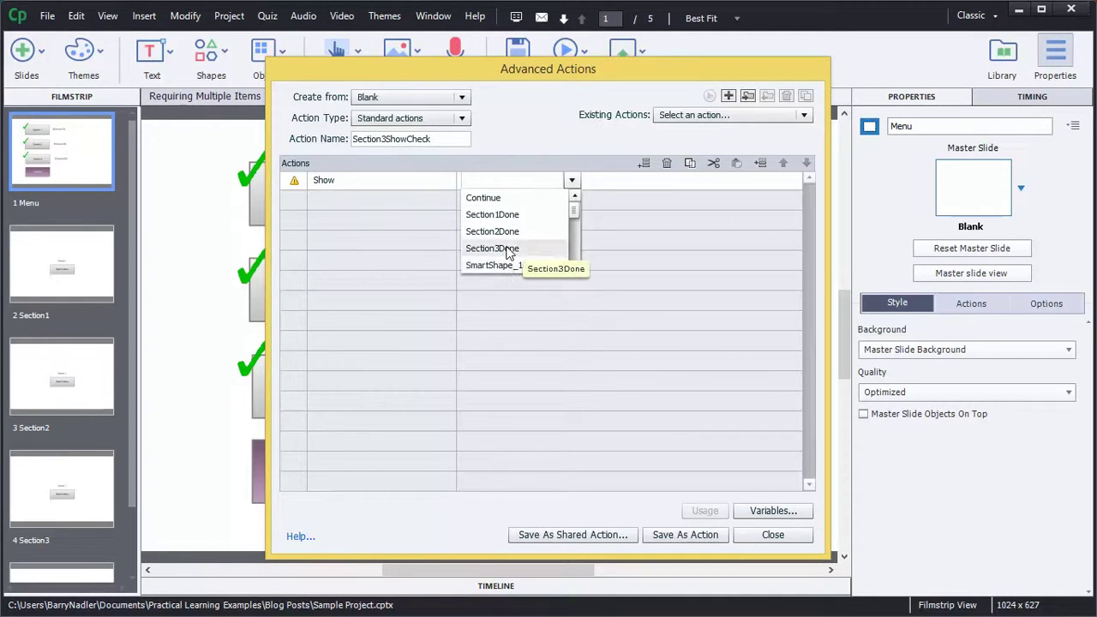
{"action": "left_click", "coordinate": [507, 248]}
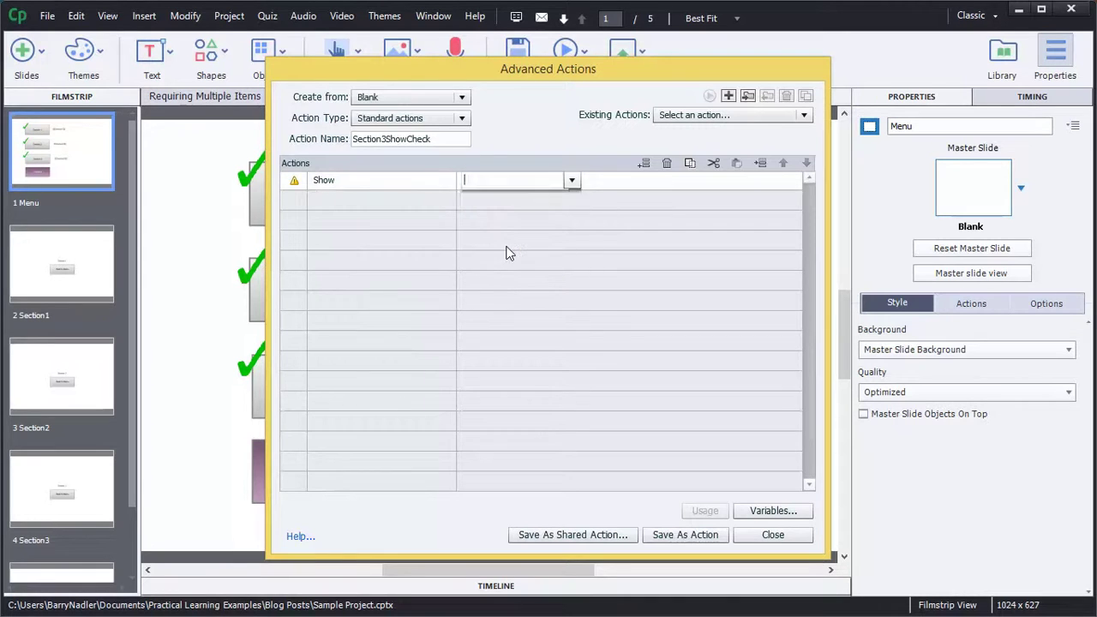
Step: Add a second line that assigns the variable Section3 the literal value True
{"action": "left_click", "coordinate": [384, 201]}
{"action": "left_click", "coordinate": [415, 200]}
{"action": "left_click", "coordinate": [420, 295]}
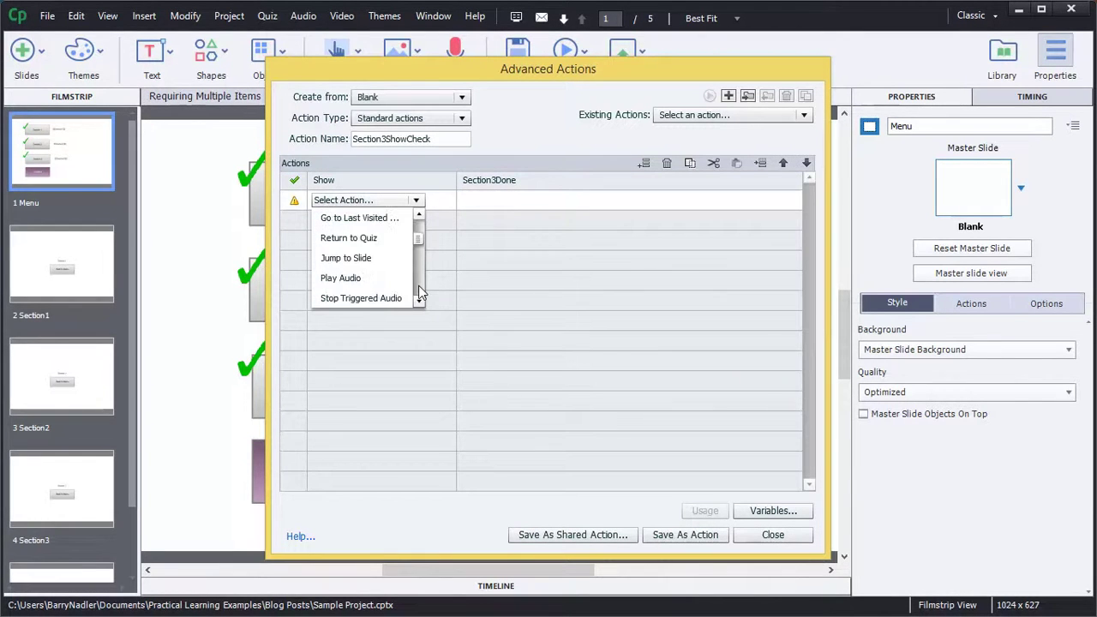
{"action": "scroll", "coordinate": [420, 296], "scroll_direction": "down", "scroll_amount": 2}
{"action": "left_click", "coordinate": [356, 297]}
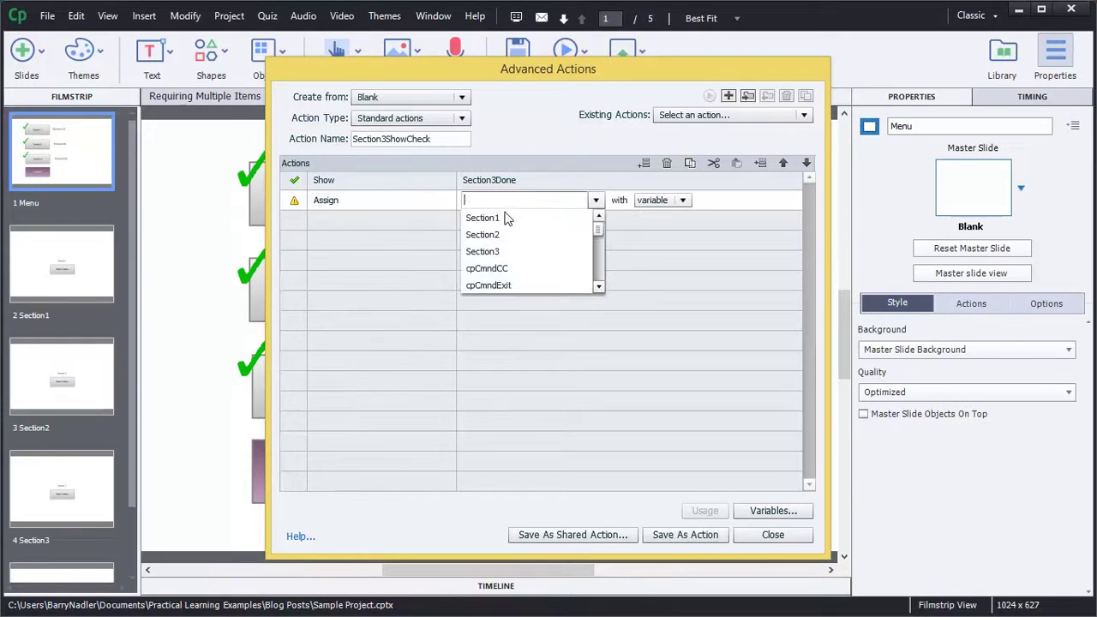
{"action": "left_click", "coordinate": [512, 252]}
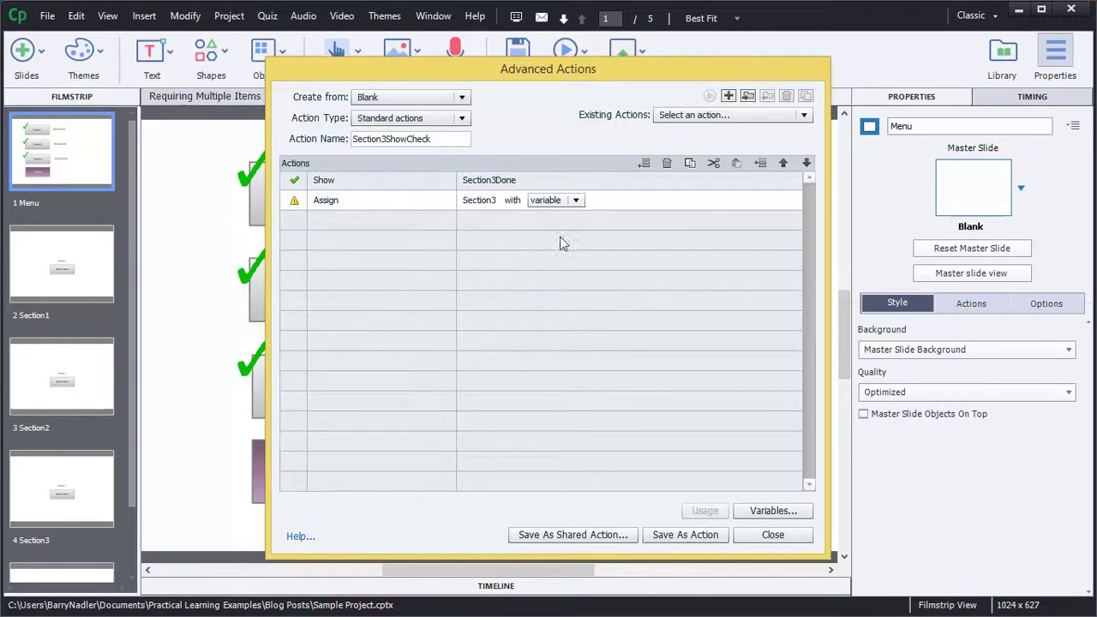
{"action": "left_click", "coordinate": [576, 201]}
{"action": "left_click", "coordinate": [564, 233]}
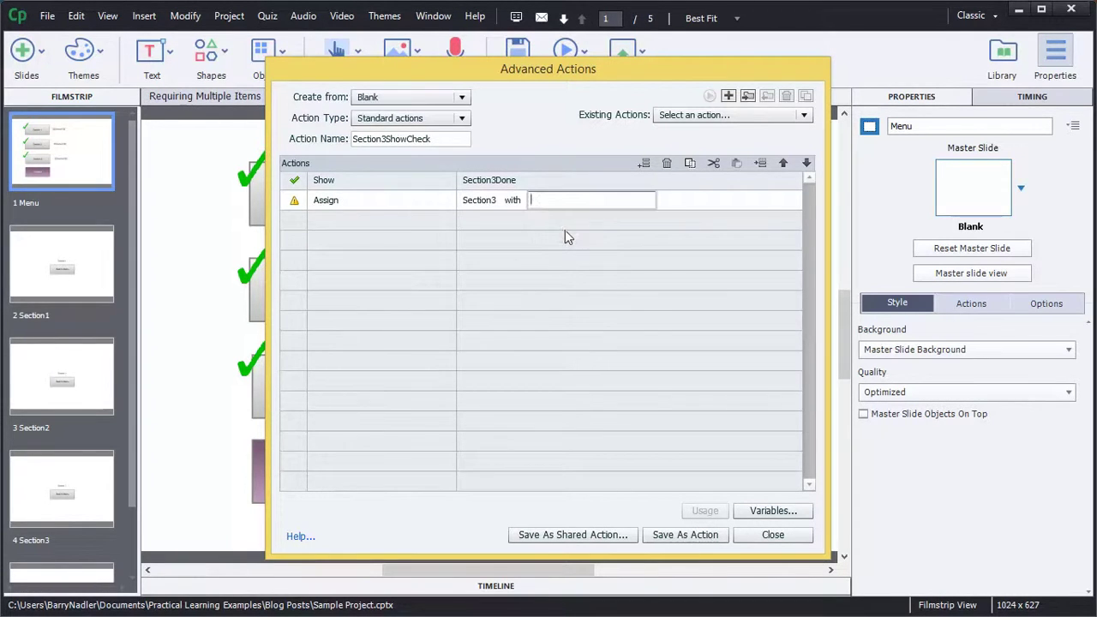
Step: Add a third line to Section3ShowCheck that jumps to the slide 1 Menu
{"action": "left_click", "coordinate": [356, 225]}
{"action": "scroll", "coordinate": [418, 309], "scroll_direction": "down", "scroll_amount": 2}
{"action": "left_click", "coordinate": [418, 313]}
{"action": "left_click", "coordinate": [419, 321]}
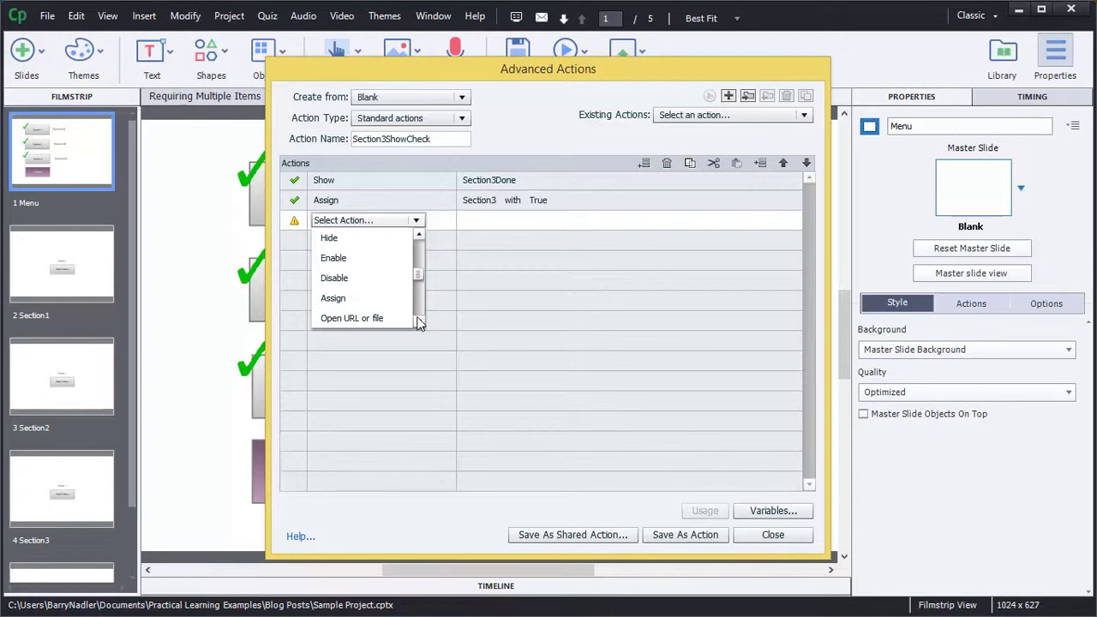
{"action": "left_click", "coordinate": [418, 254]}
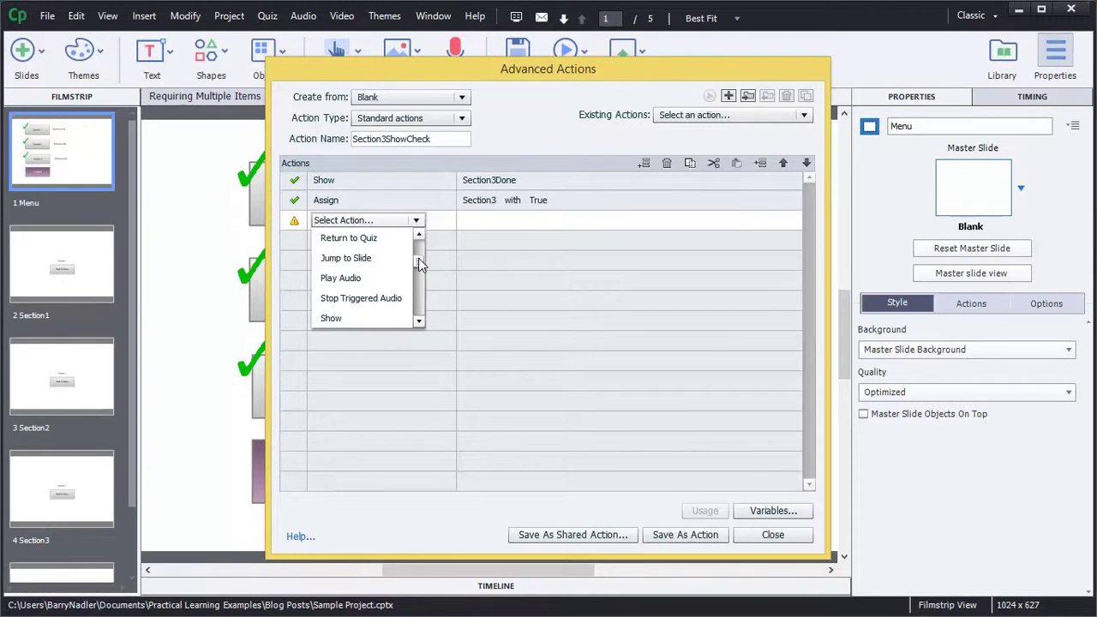
{"action": "left_click", "coordinate": [364, 261]}
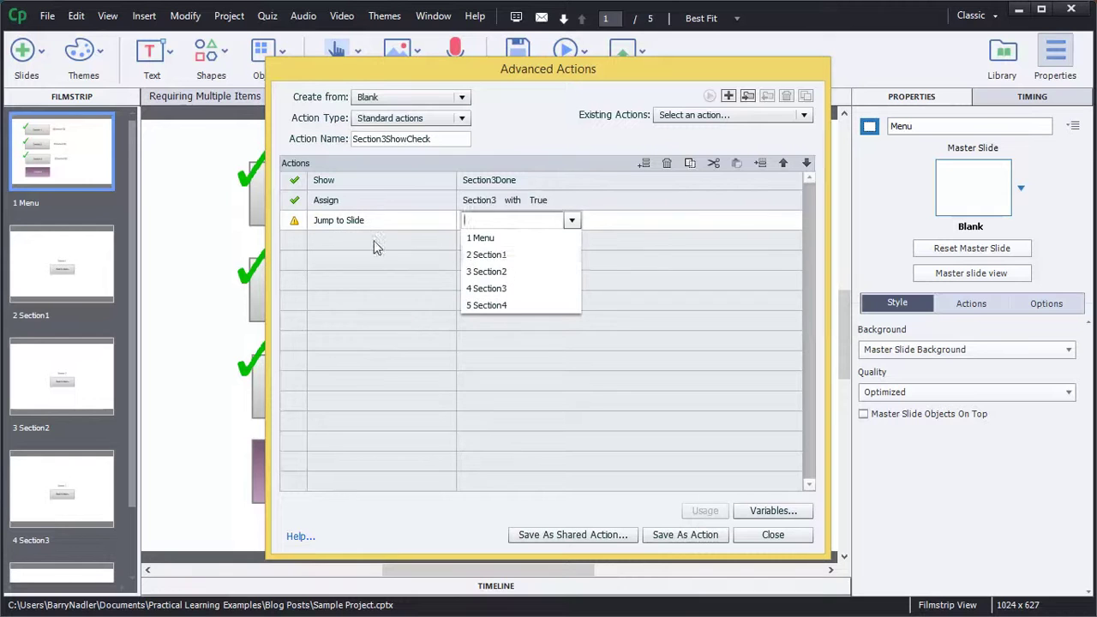
{"action": "left_click", "coordinate": [481, 238]}
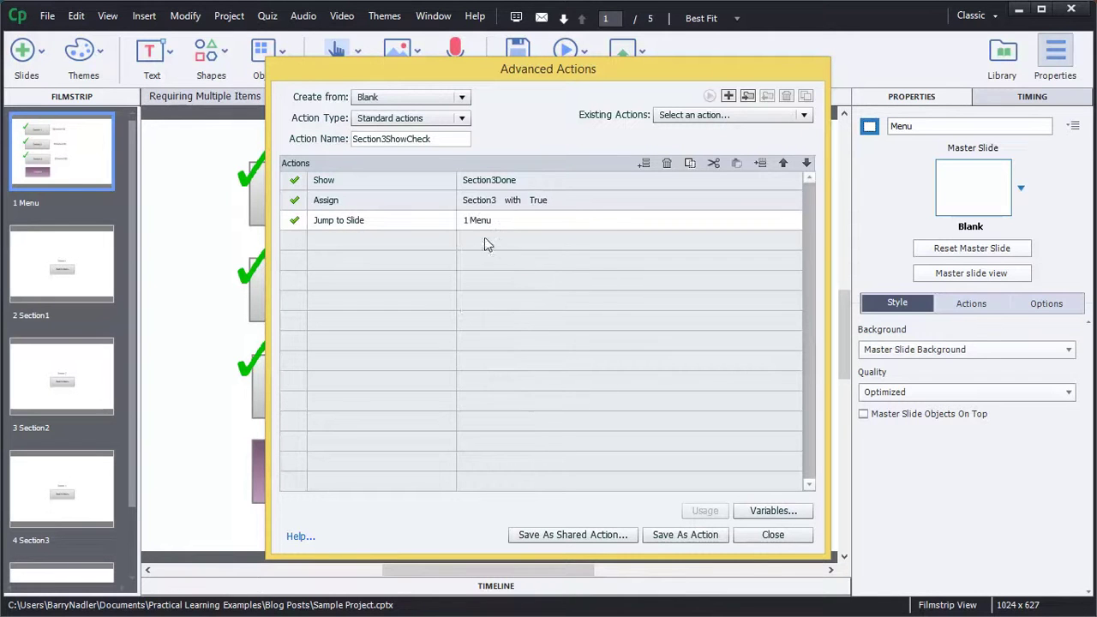
Step: Save the Section3ShowCheck script as an action, check the list of existing actions, and close the advanced actions editor
{"action": "left_click", "coordinate": [685, 535]}
{"action": "left_click", "coordinate": [579, 340]}
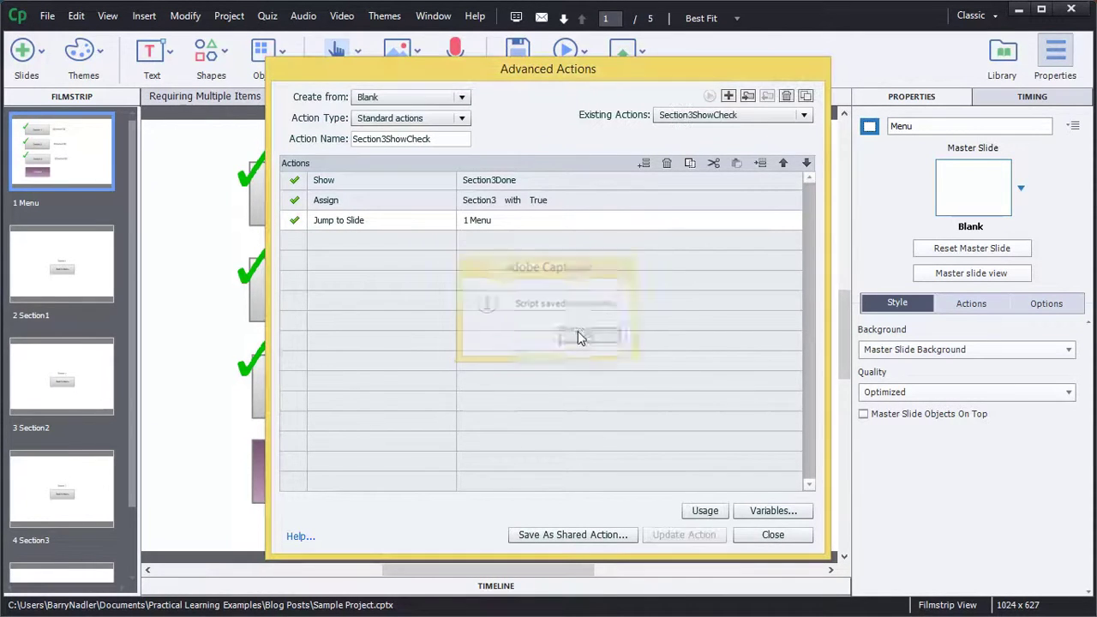
{"action": "left_click", "coordinate": [803, 114]}
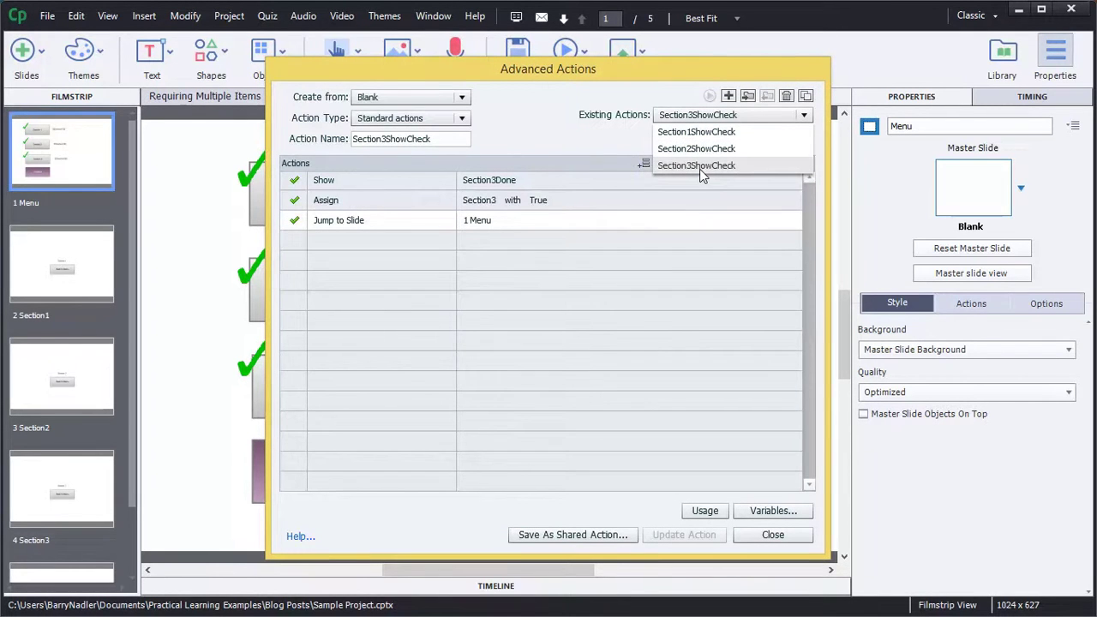
{"action": "left_click", "coordinate": [772, 534]}
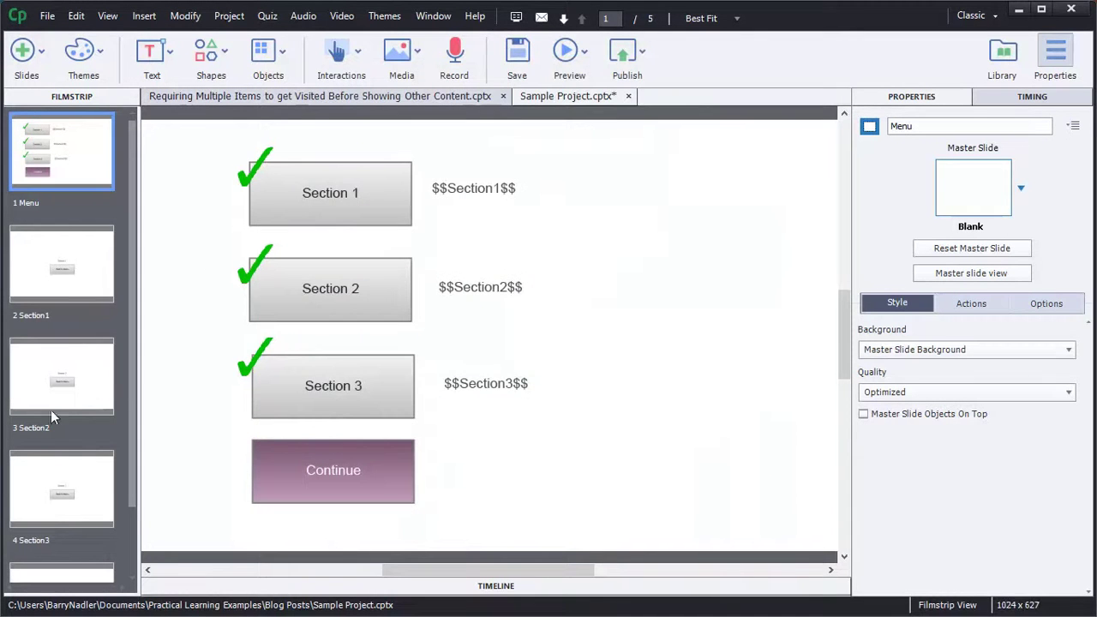
Step: Set the Back to Menu button on the Section2 slide to execute the advanced action Section2ShowCheck on success
{"action": "left_click", "coordinate": [51, 396]}
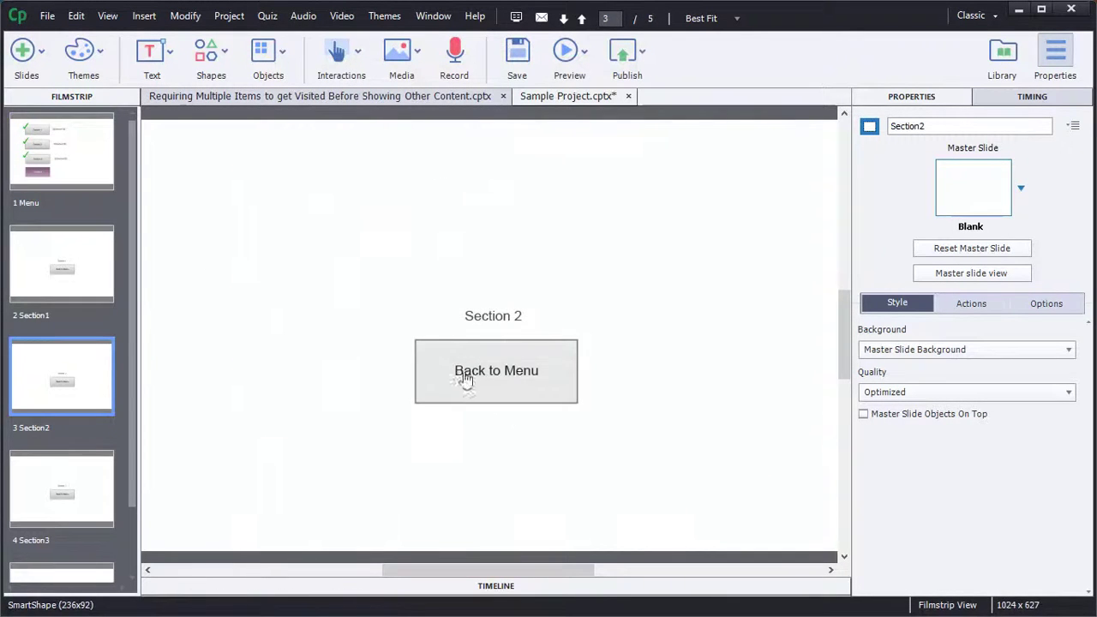
{"action": "left_click", "coordinate": [504, 372]}
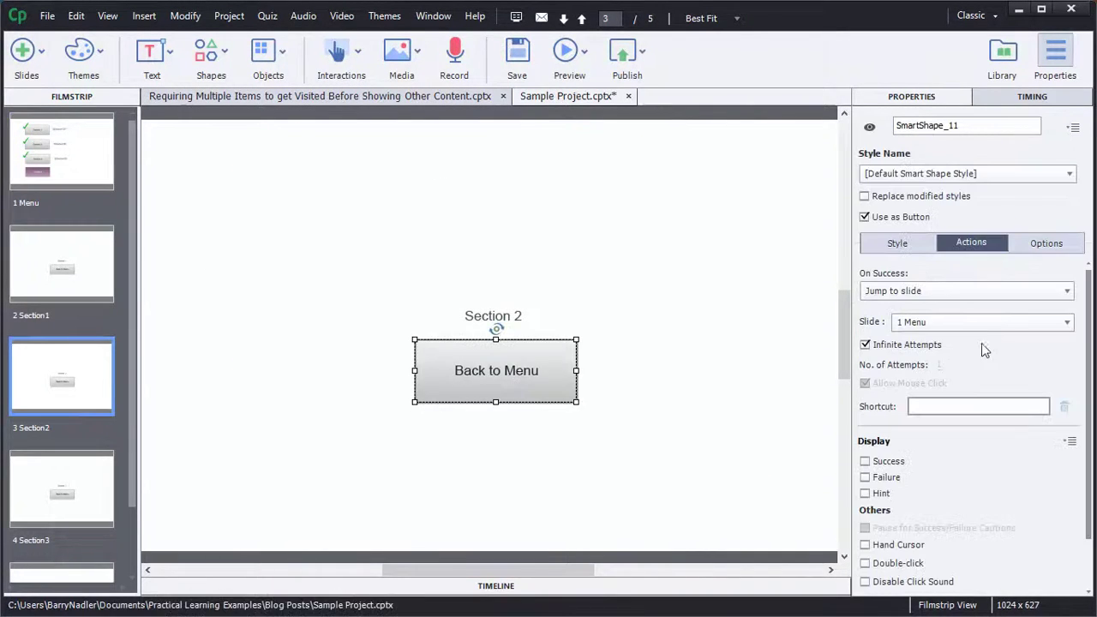
{"action": "left_click", "coordinate": [966, 291]}
{"action": "left_click", "coordinate": [957, 398]}
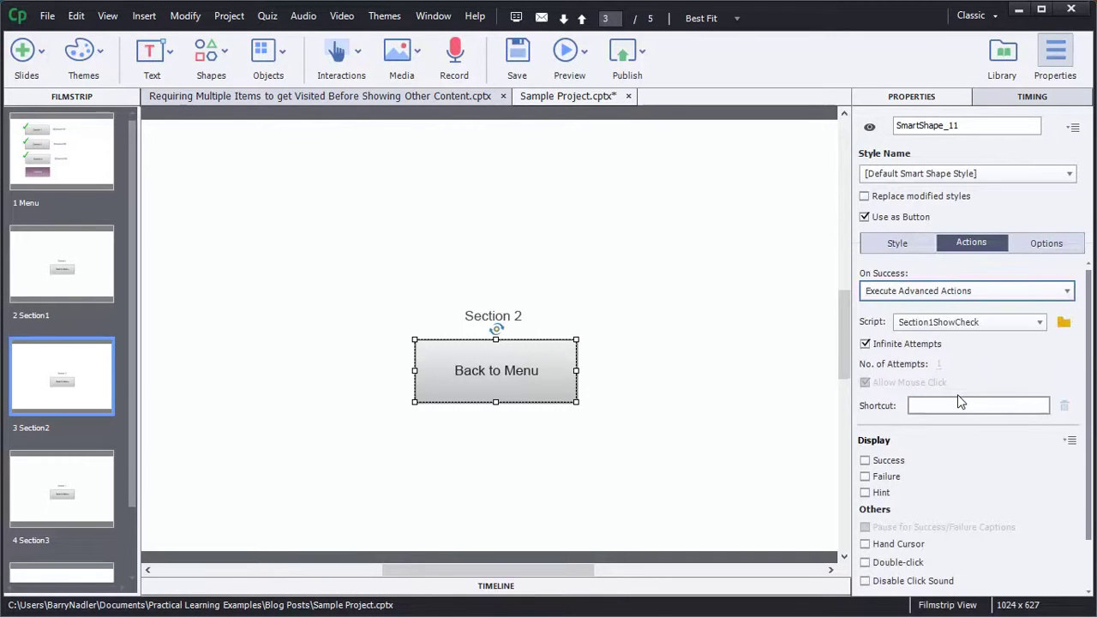
{"action": "left_click", "coordinate": [995, 324]}
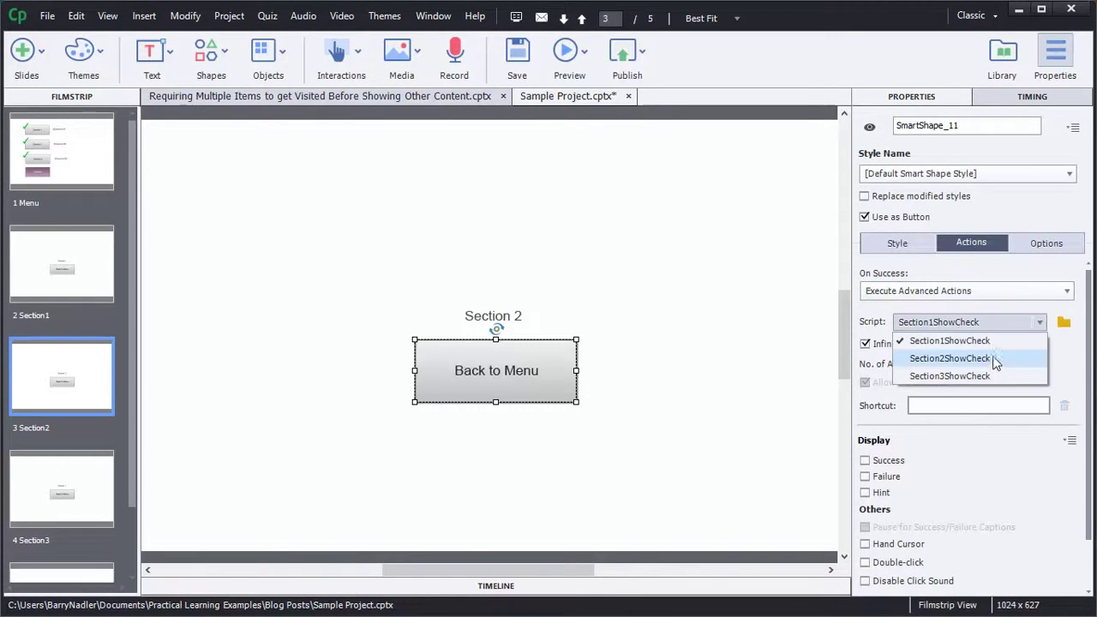
{"action": "left_click", "coordinate": [993, 359]}
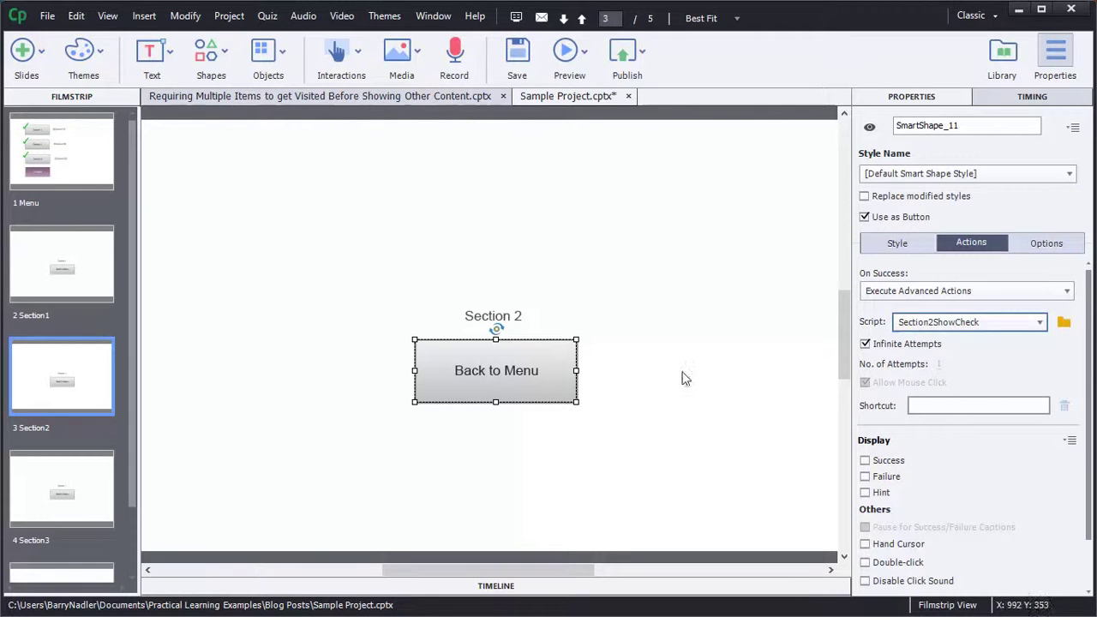
Step: Set the Back to Menu button on the Section3 slide to execute the advanced action Section3ShowCheck on success
{"action": "left_click", "coordinate": [47, 508]}
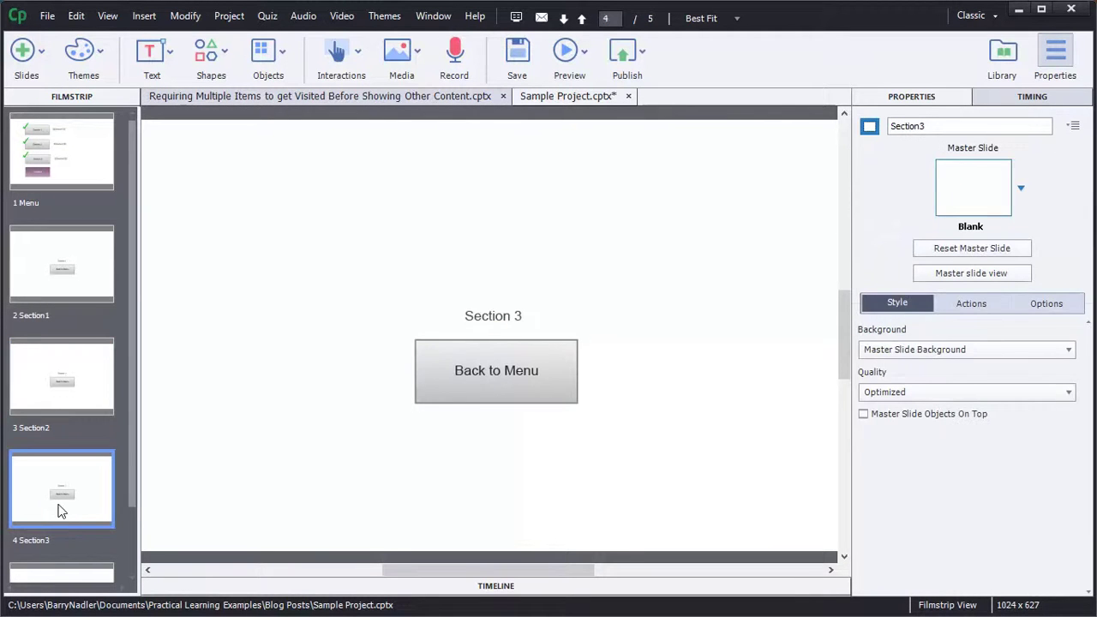
{"action": "left_click", "coordinate": [471, 400]}
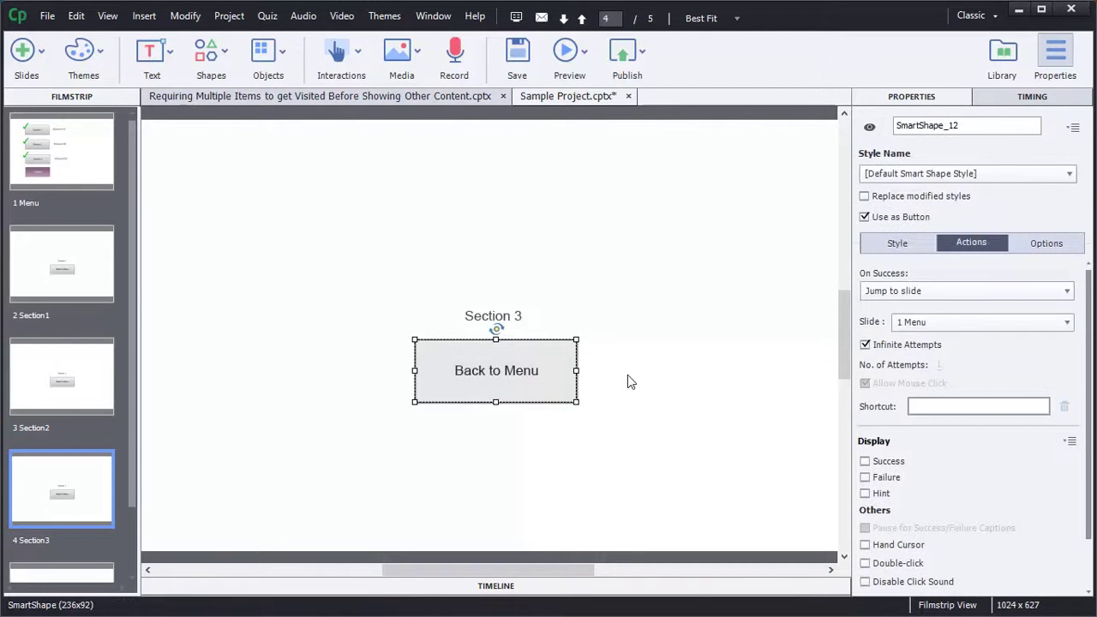
{"action": "left_click", "coordinate": [957, 289]}
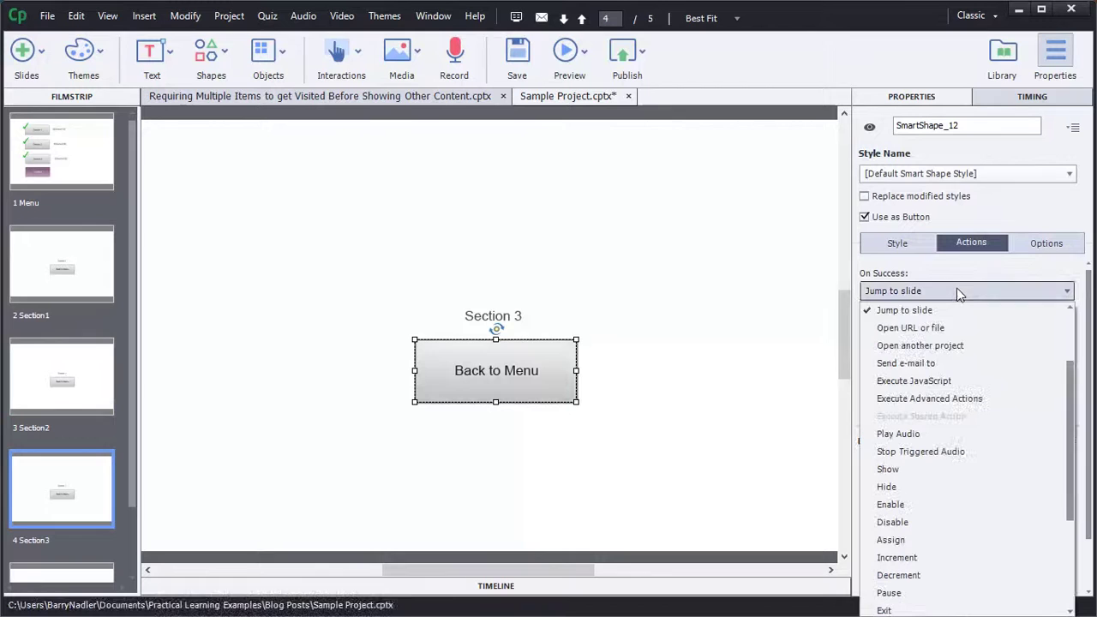
{"action": "left_click", "coordinate": [969, 399]}
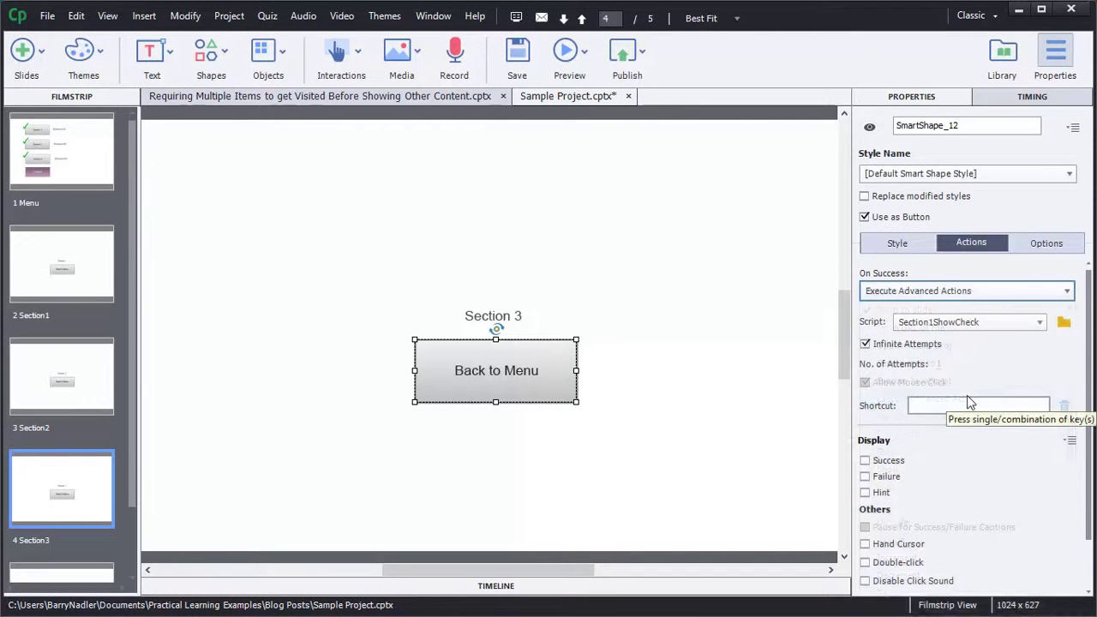
{"action": "left_click", "coordinate": [975, 324]}
{"action": "left_click", "coordinate": [983, 387]}
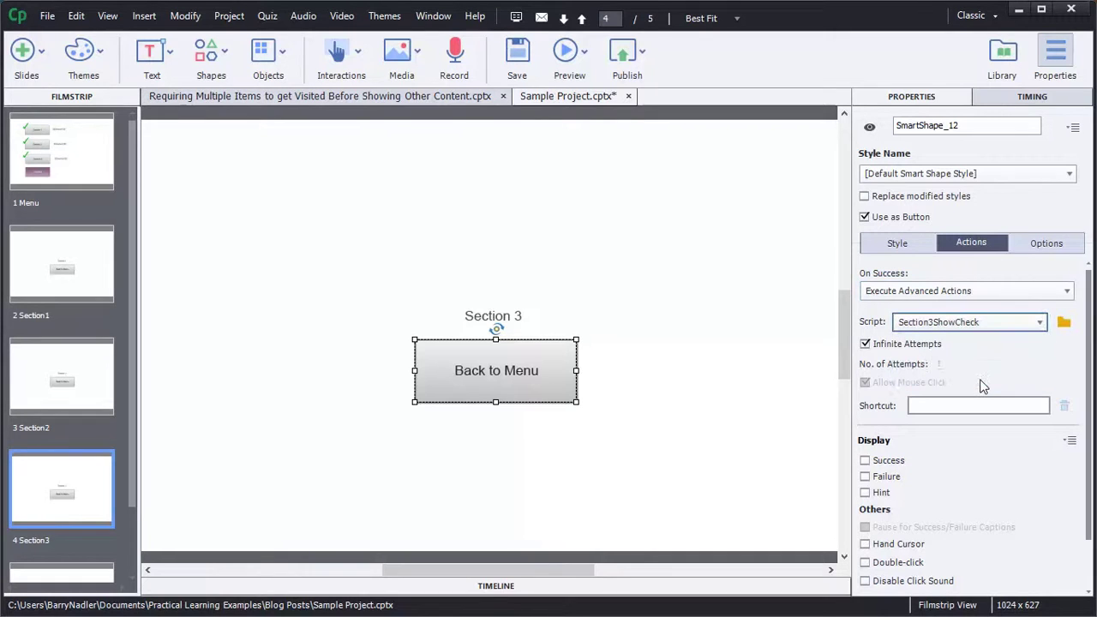
{"action": "left_click", "coordinate": [626, 481]}
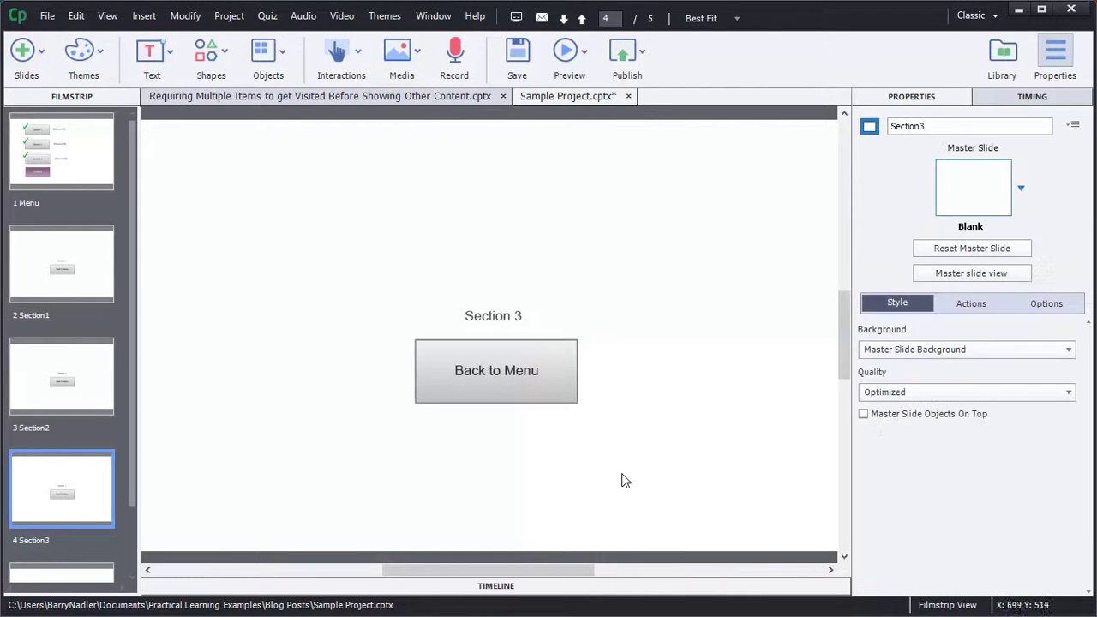
Step: Save the project and start a preview of the whole project from the Menu slide
{"action": "left_click", "coordinate": [517, 56]}
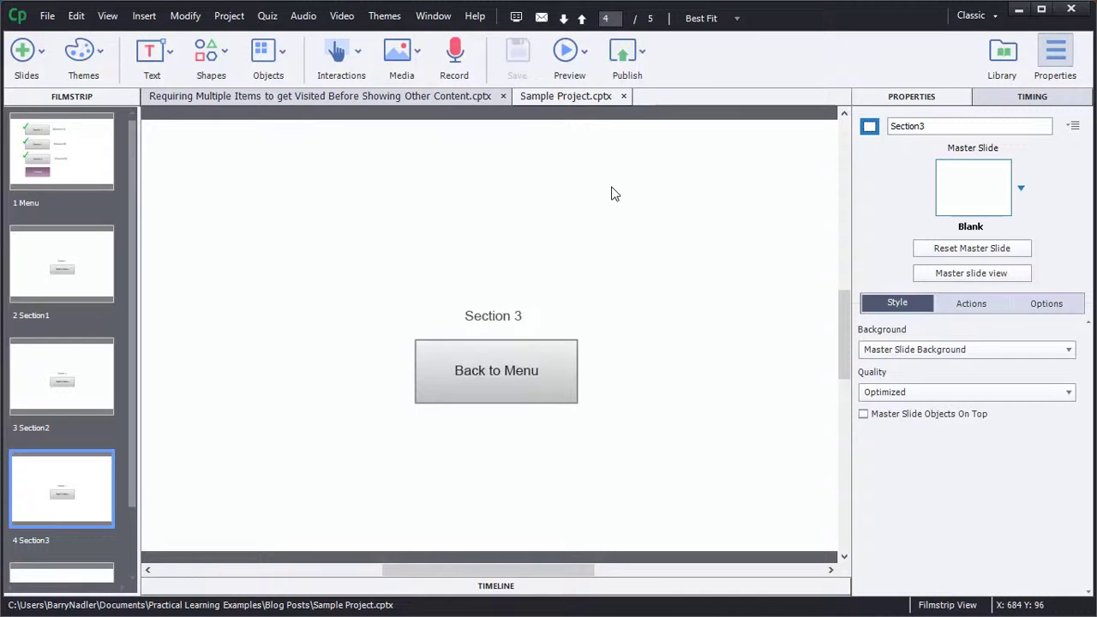
{"action": "left_click", "coordinate": [579, 56]}
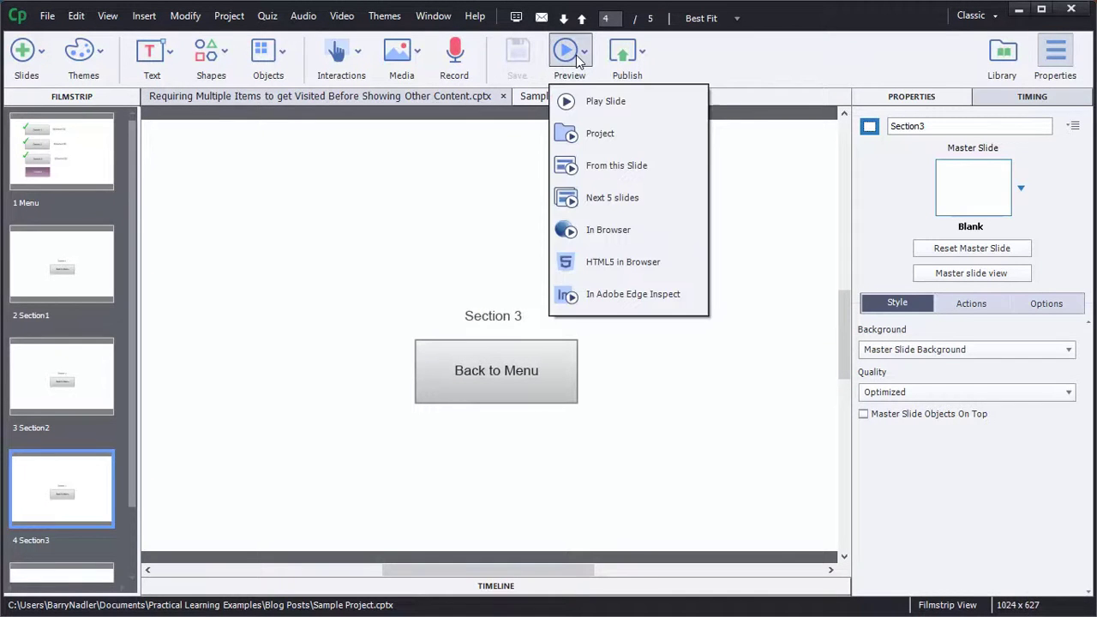
{"action": "left_click", "coordinate": [591, 102]}
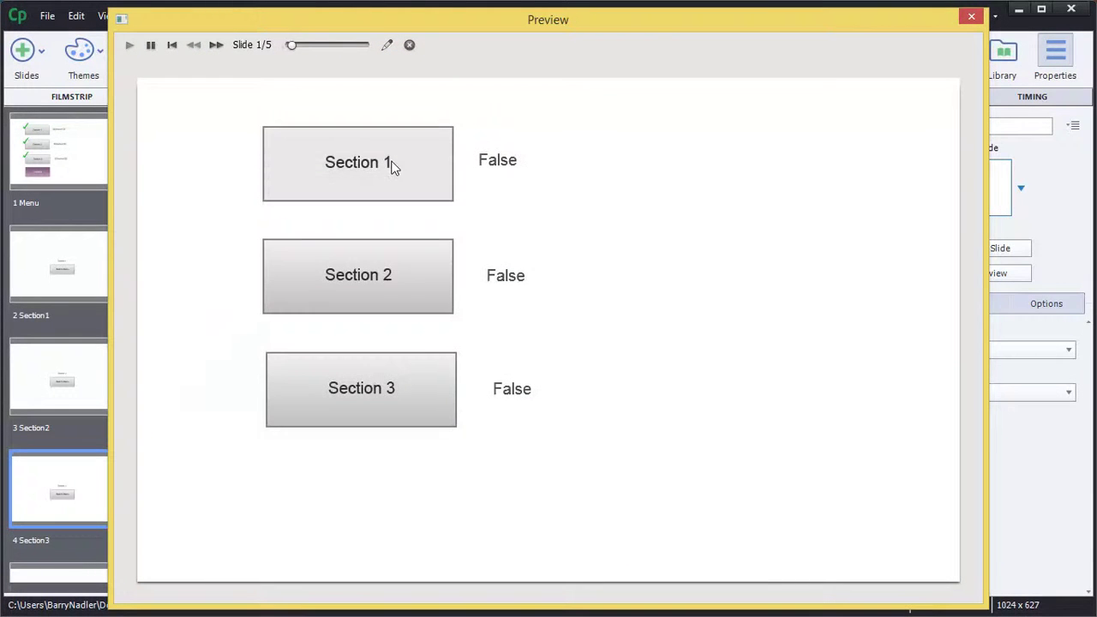
Step: Test the preview by visiting Sections 1, 2 and 3 in turn, returning to the menu from each to check its check mark and variable
{"action": "left_click", "coordinate": [392, 167]}
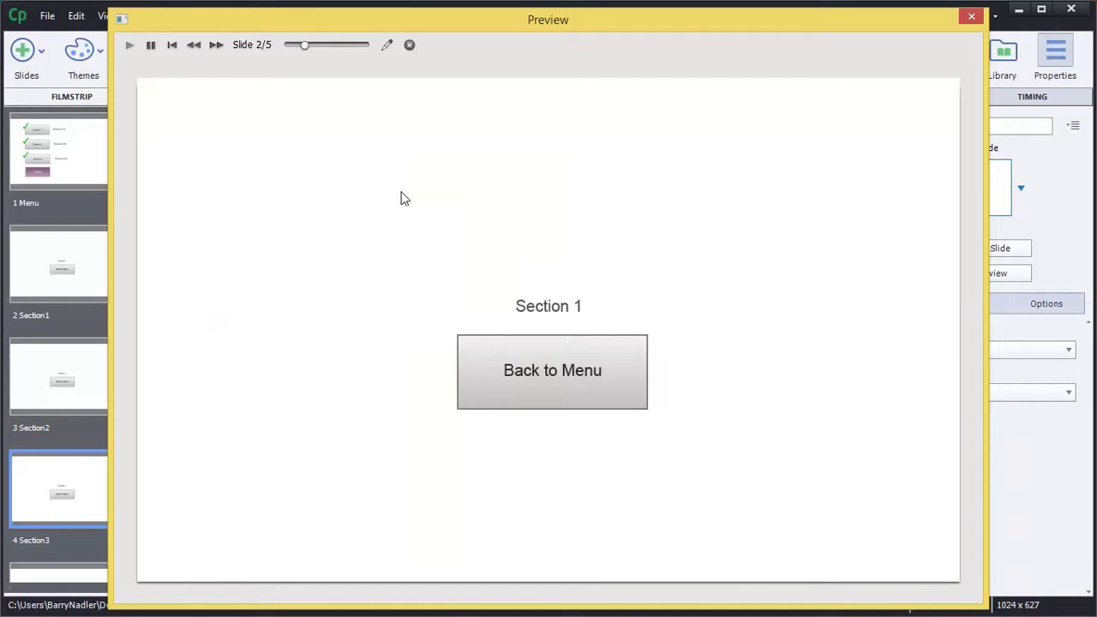
{"action": "left_click", "coordinate": [553, 388]}
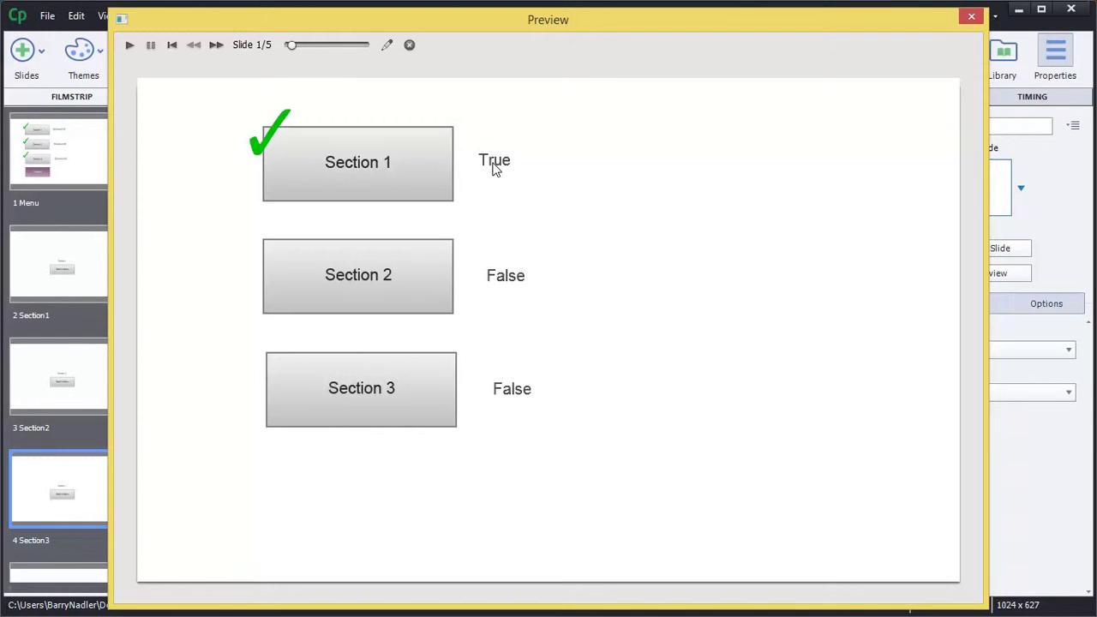
{"action": "left_click", "coordinate": [357, 283]}
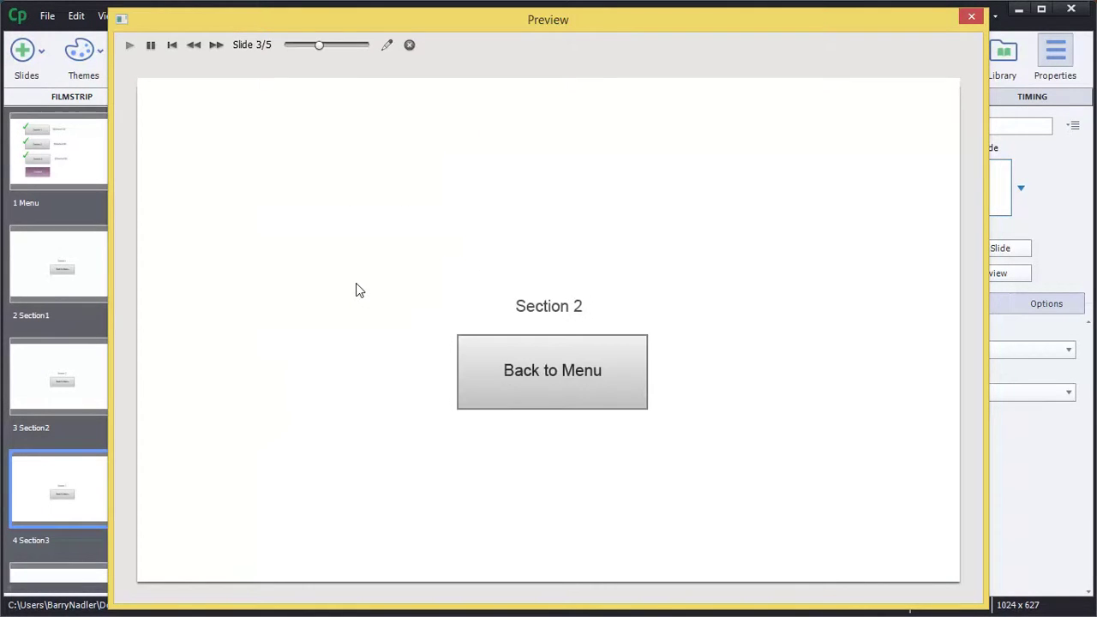
{"action": "left_click", "coordinate": [560, 388]}
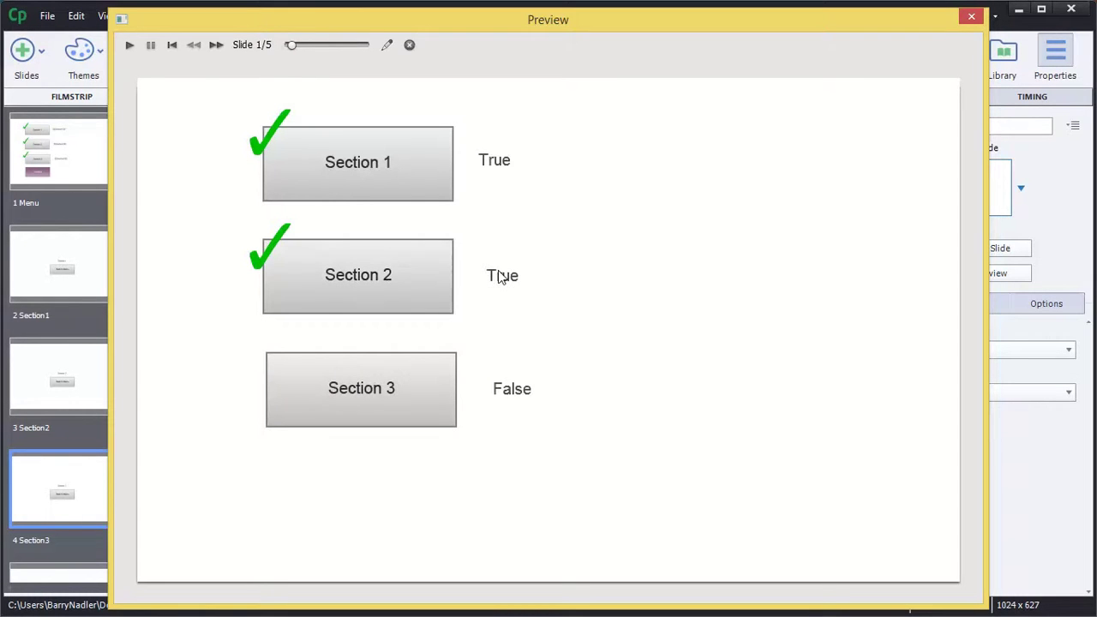
{"action": "left_click", "coordinate": [419, 383]}
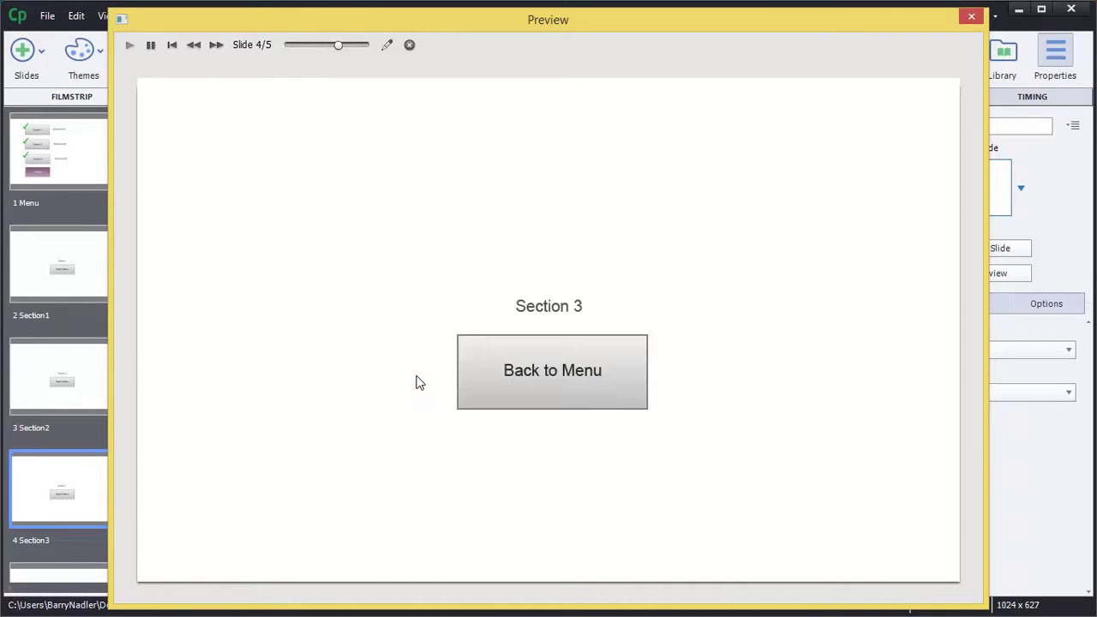
{"action": "left_click", "coordinate": [525, 376]}
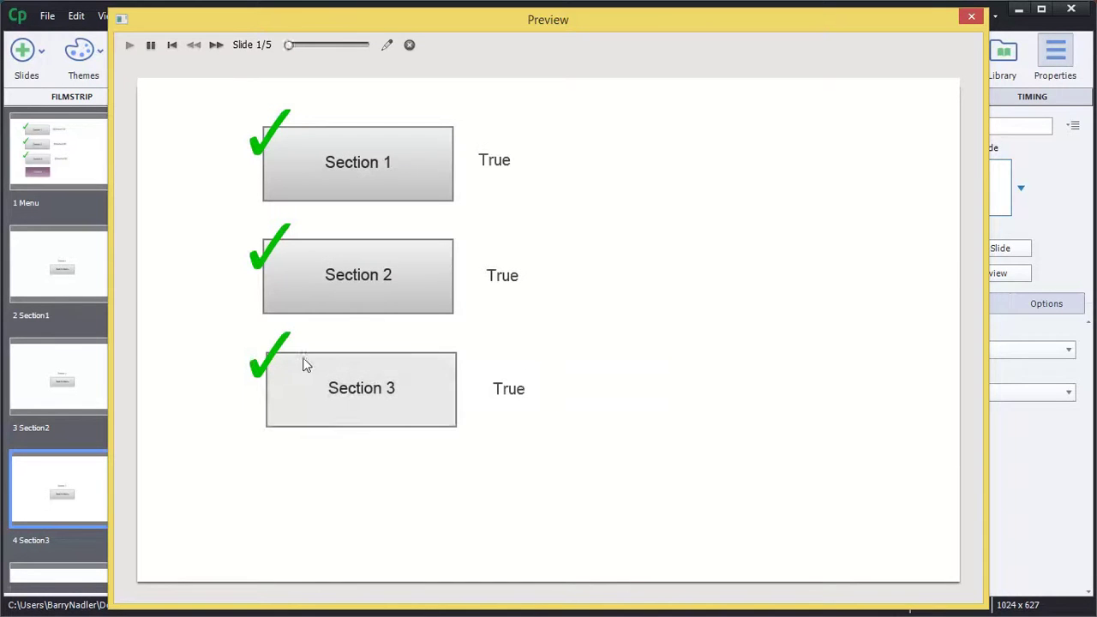